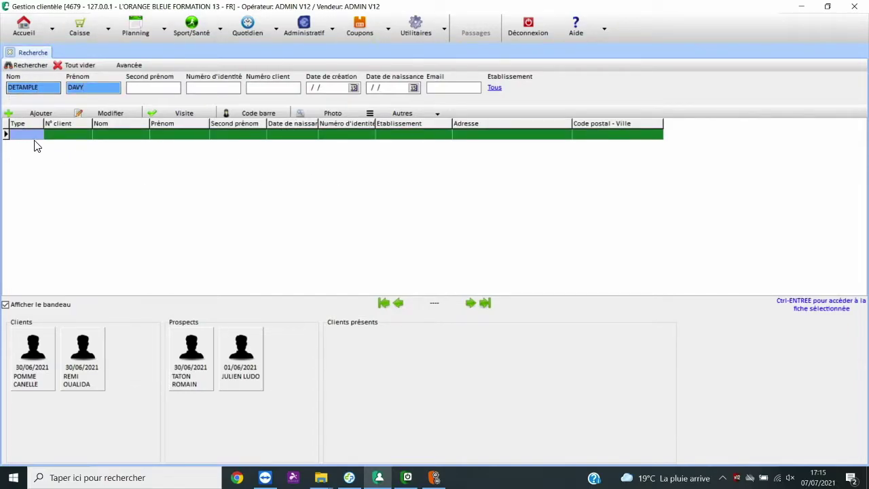
Step: Add a new prospect record prefilled with the searched surname and first name
left_click(38, 113)
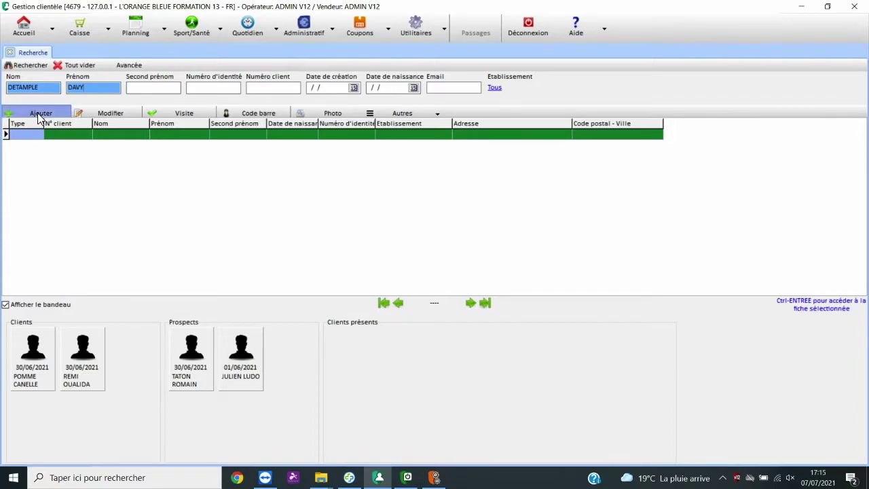
Step: Set the prospect's title to M. and enter their birth date and birthplace
left_click(317, 114)
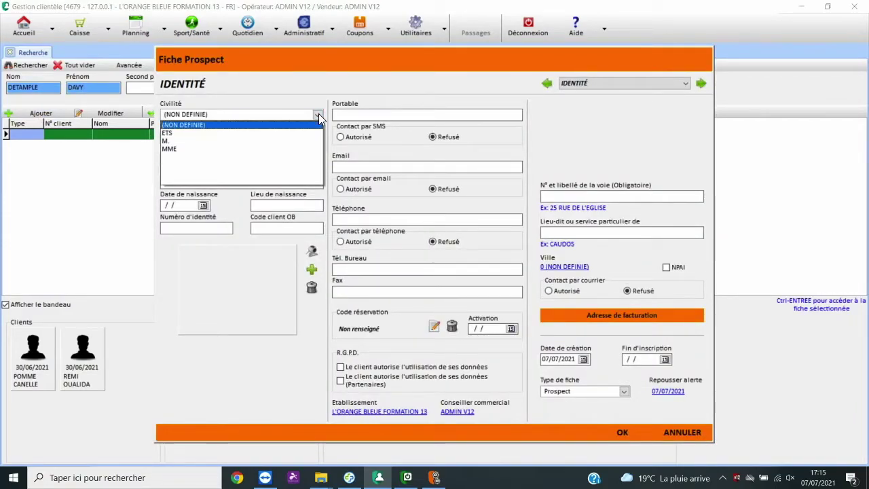
left_click(182, 141)
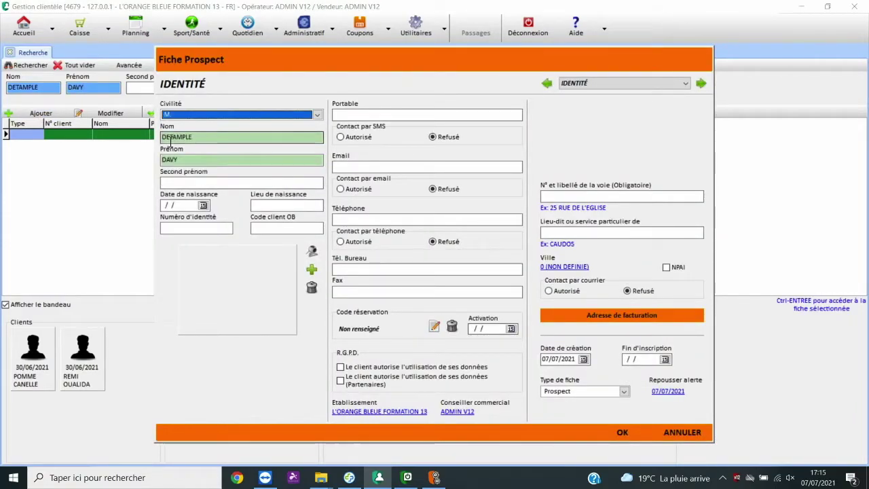
left_click(166, 205)
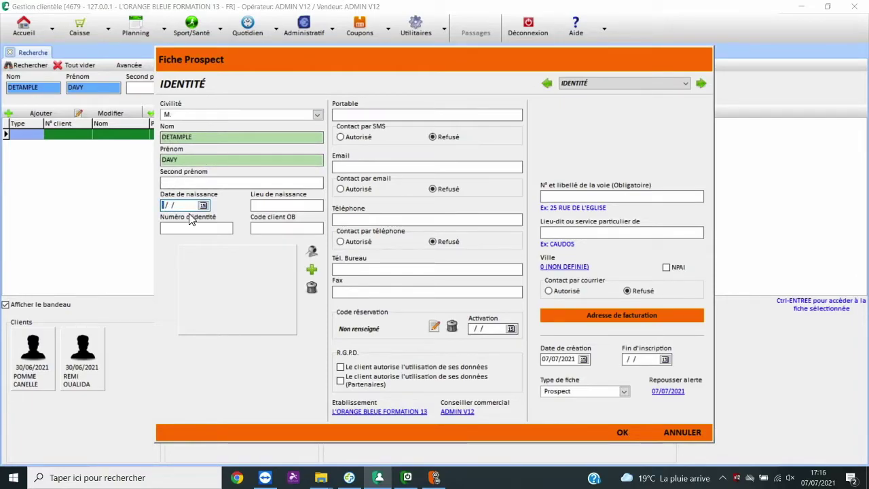
type("04/02/1986")
key("Tab")
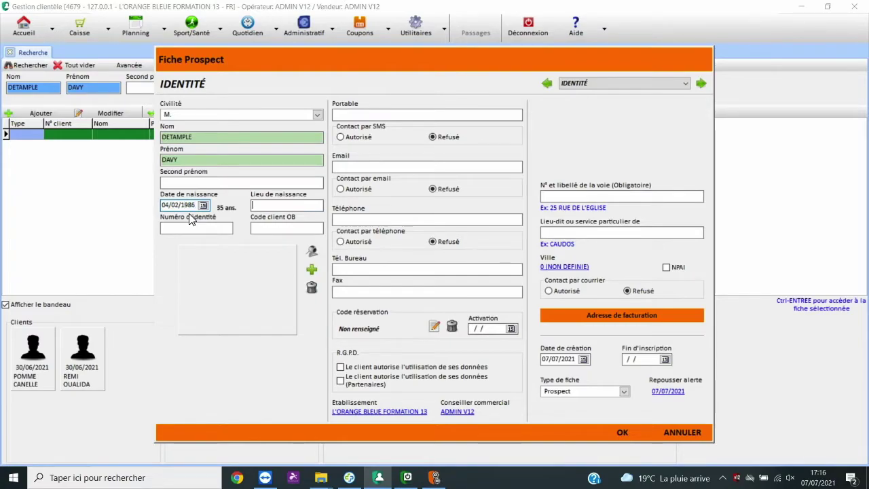
type("COGNAC")
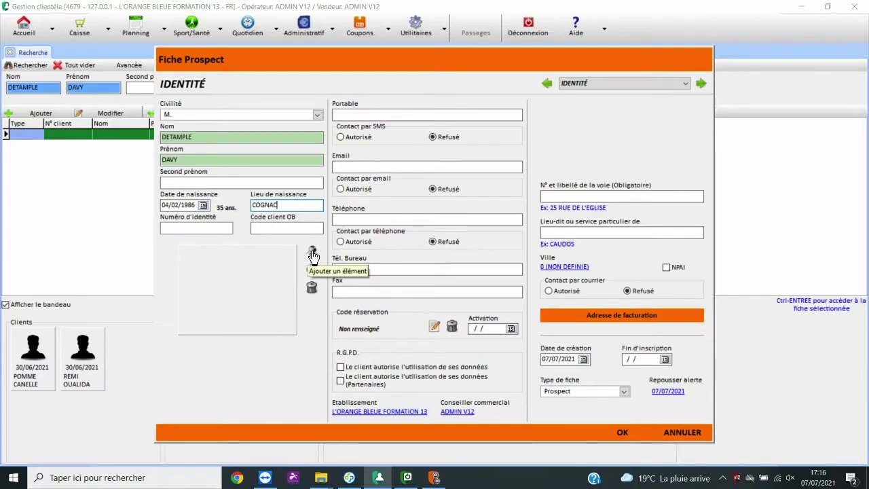
Step: Capture the prospect's photo with the webcam
left_click(312, 252)
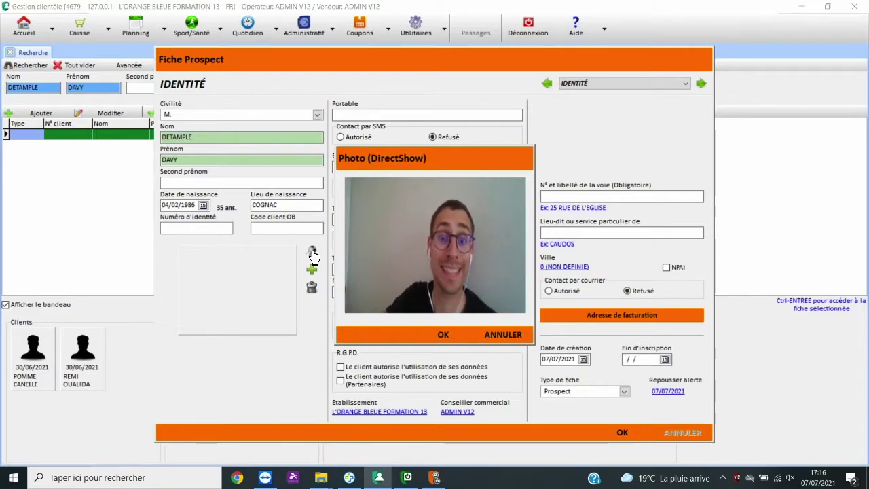
key("Return")
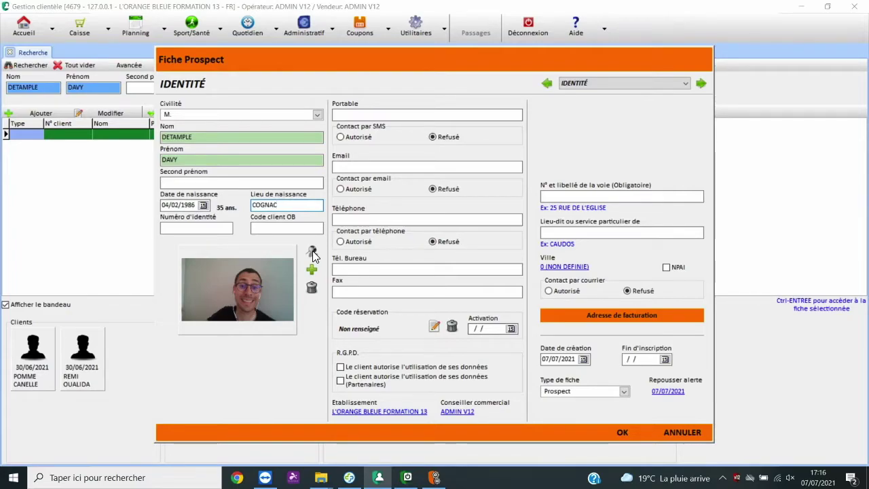
left_click(355, 115)
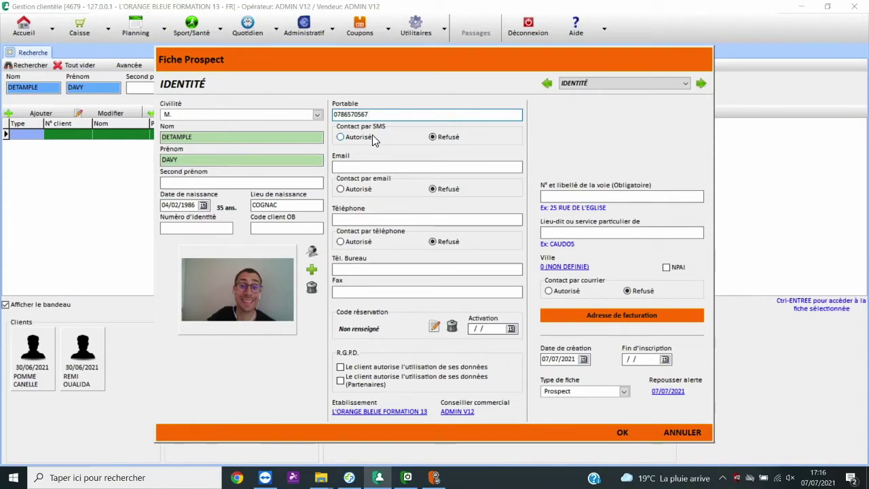
Step: Enter the prospect's mobile number and e-mail address, with SMS and e-mail contact Autorisé
left_click(342, 137)
left_click(368, 167)
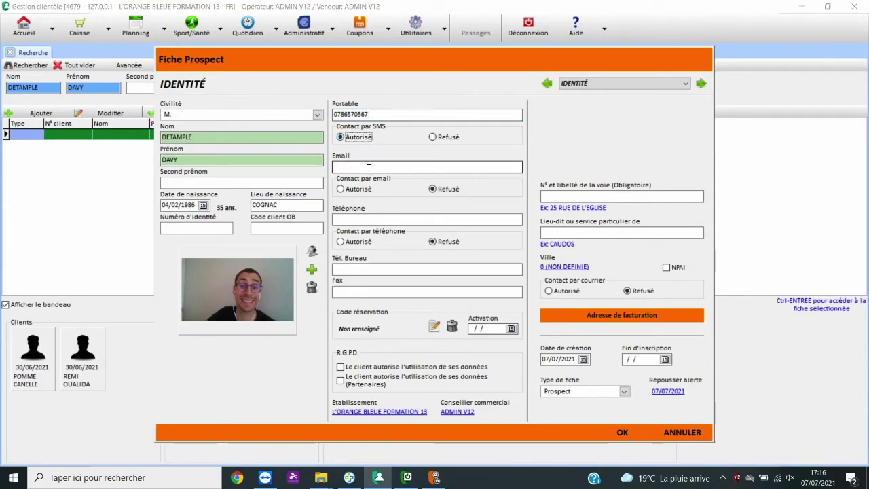
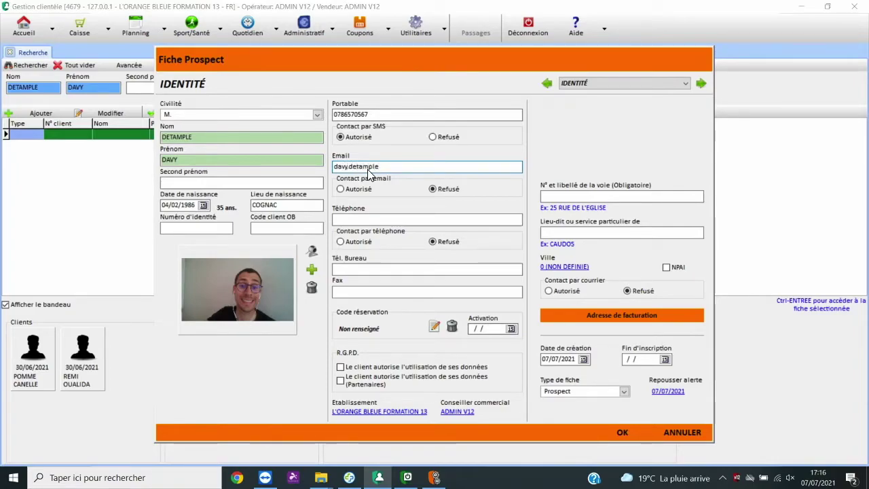
left_click(342, 189)
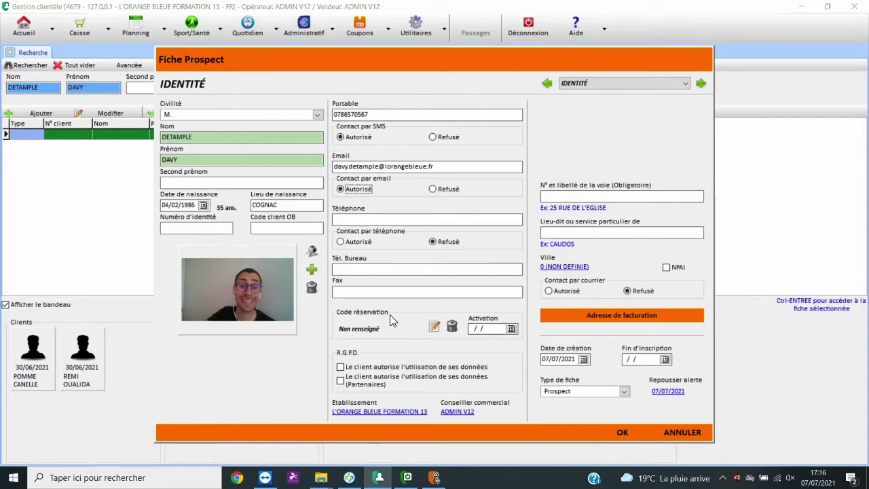
left_click(434, 326)
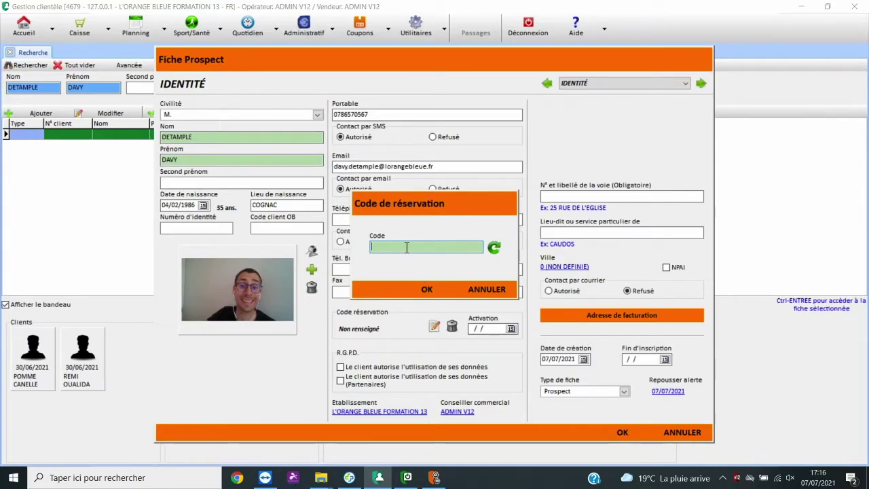
Step: Enter and confirm the prospect's reservation code so it shows Renseigné
type("OBRENNES")
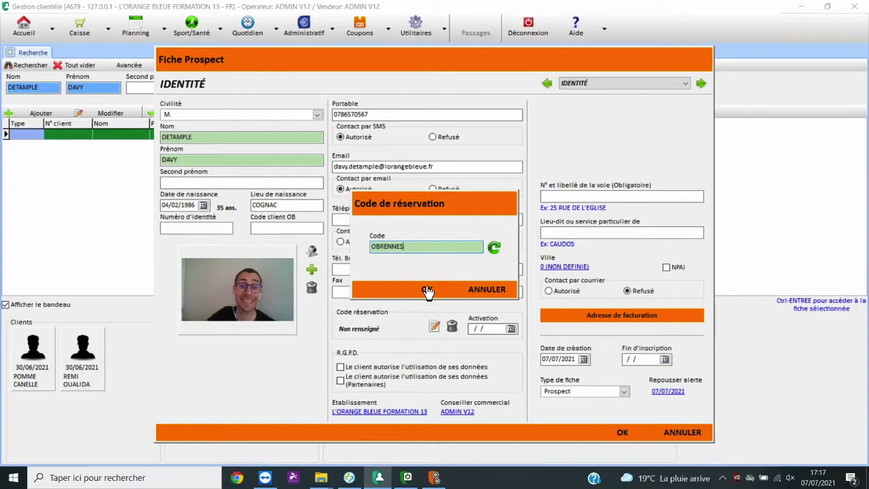
left_click(427, 290)
left_click(561, 197)
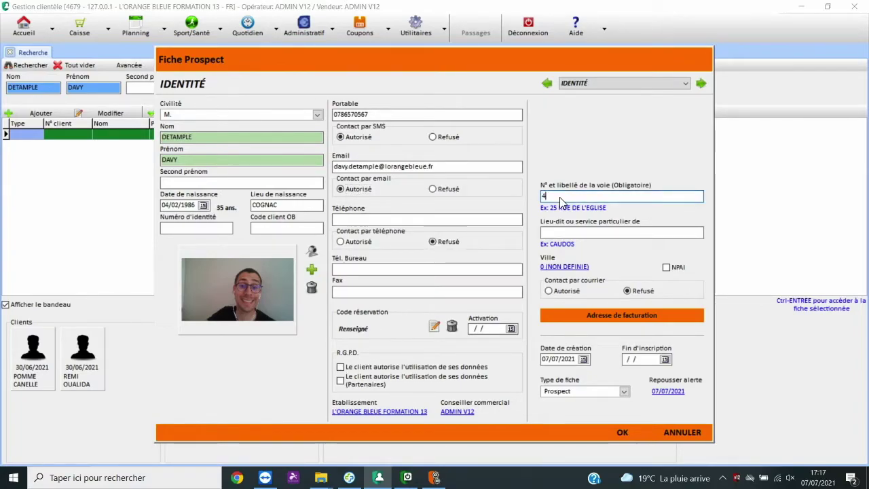
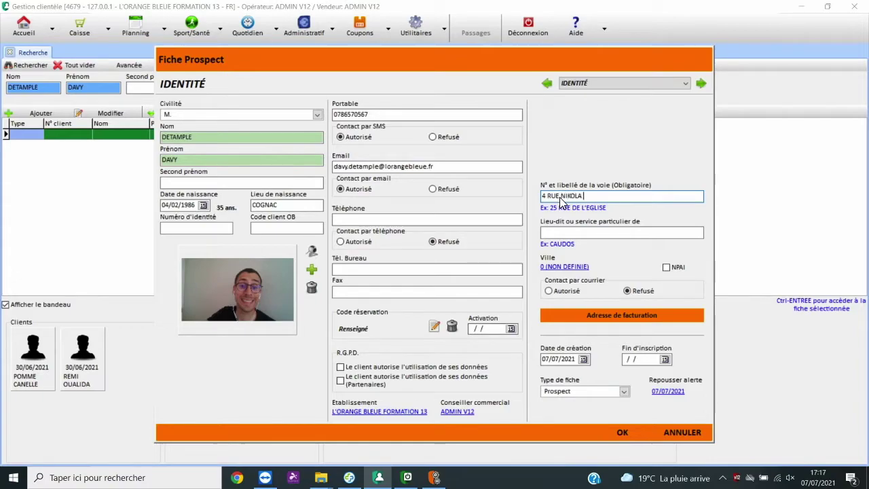
Step: Enter the prospect's street and city, allow postal contact, and go to Compléments
left_click(563, 267)
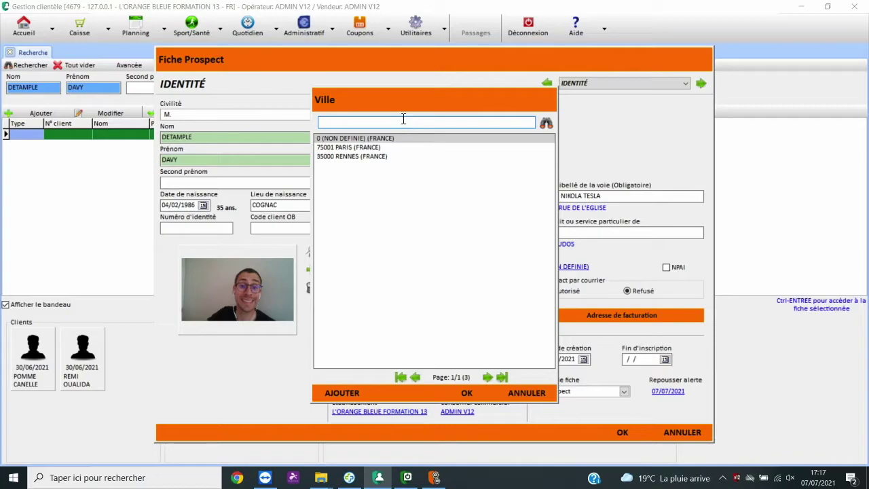
double_click(349, 156)
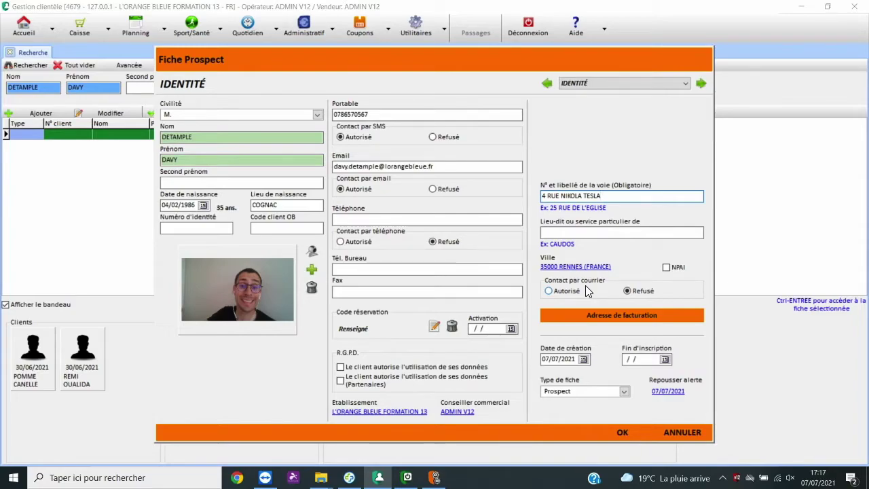
left_click(551, 291)
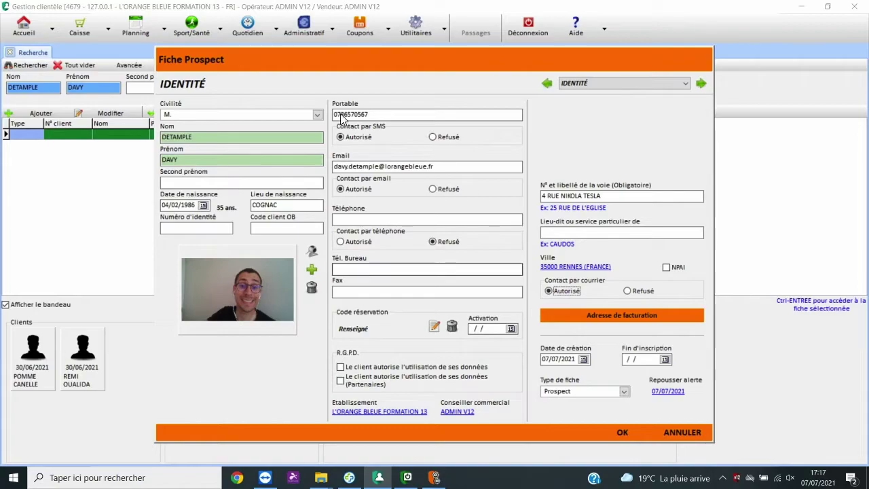
left_click(699, 84)
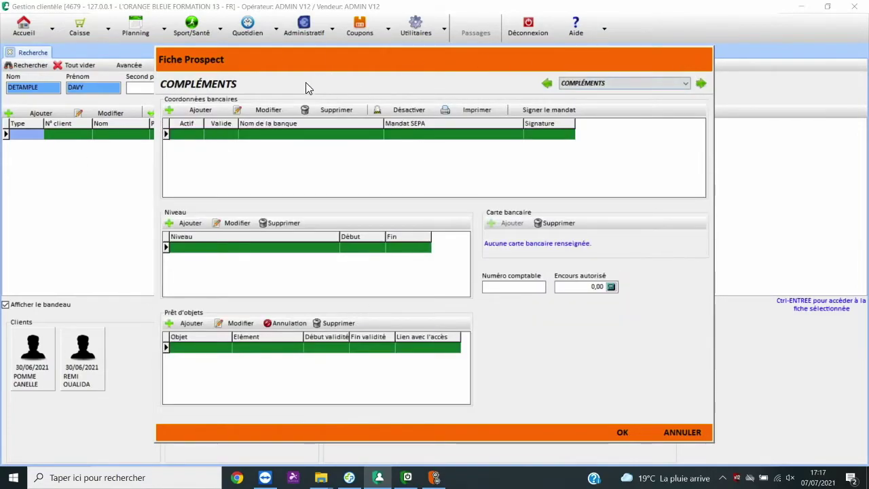
Step: Create bank BANQUE DE FRANCE with BIC BDFEFR2L and bank code 30001 for the prospect
left_click(200, 112)
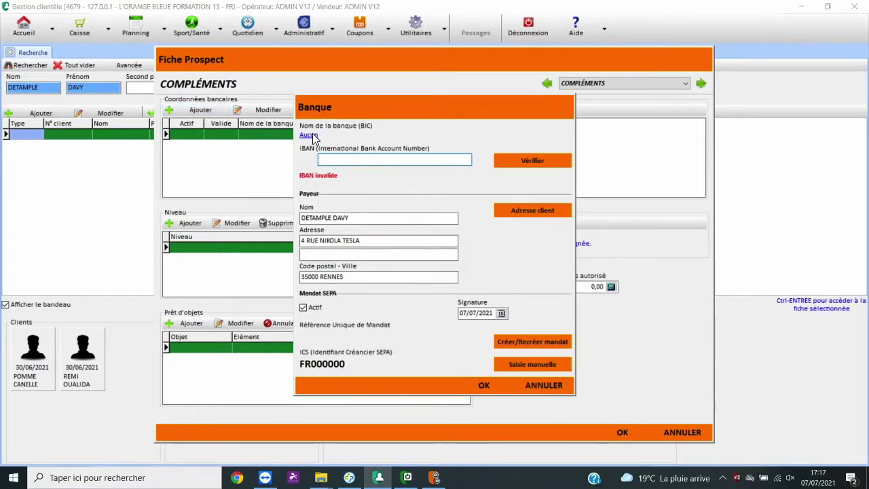
left_click(310, 135)
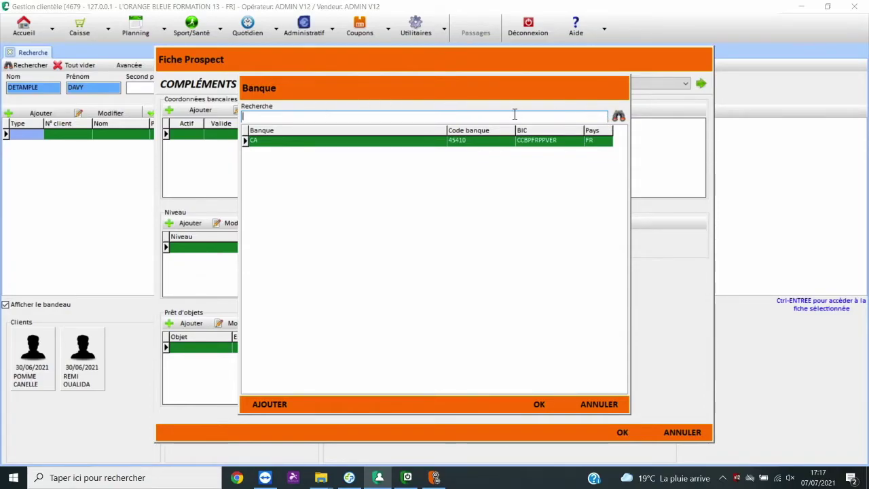
type("BDFEFR2L")
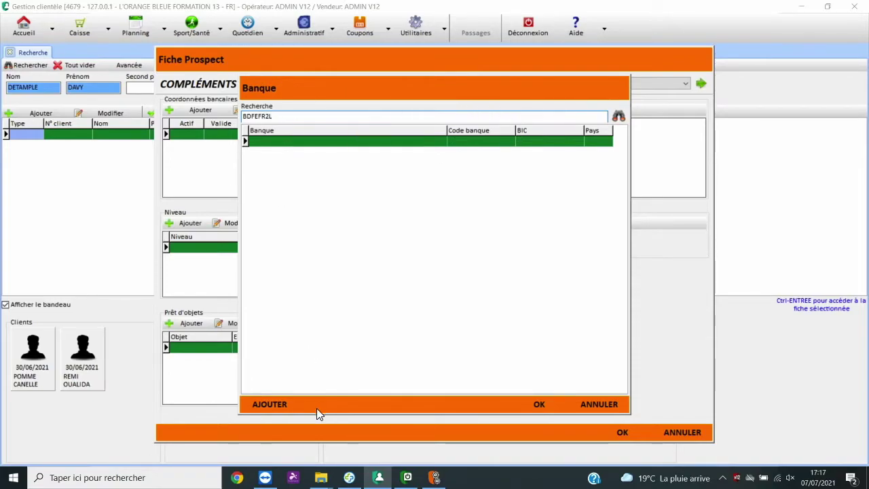
left_click(283, 406)
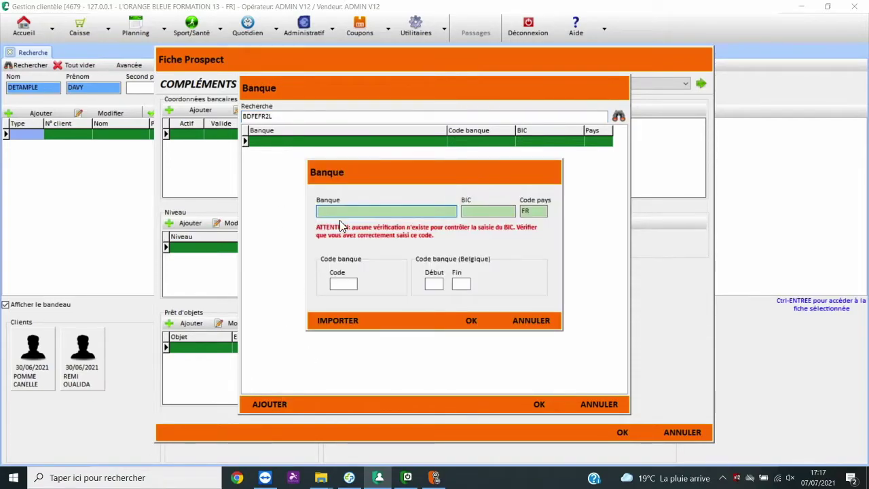
type("BANQUE DE FRANCE")
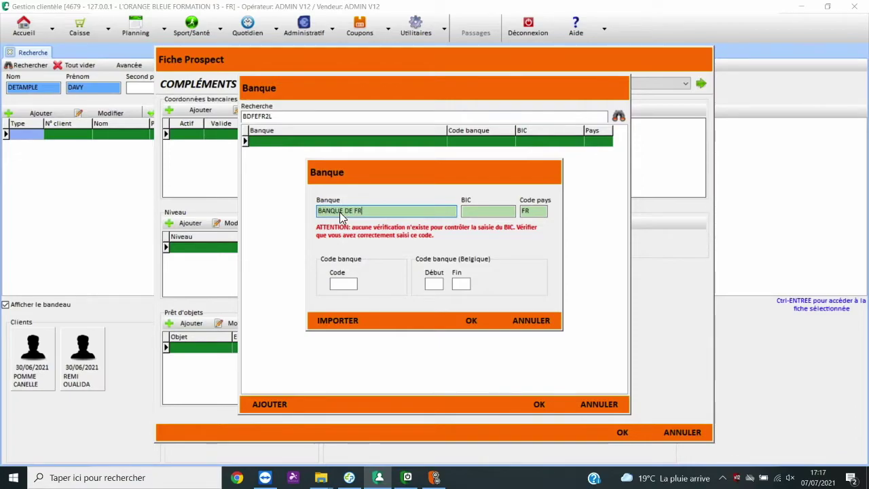
left_click(484, 210)
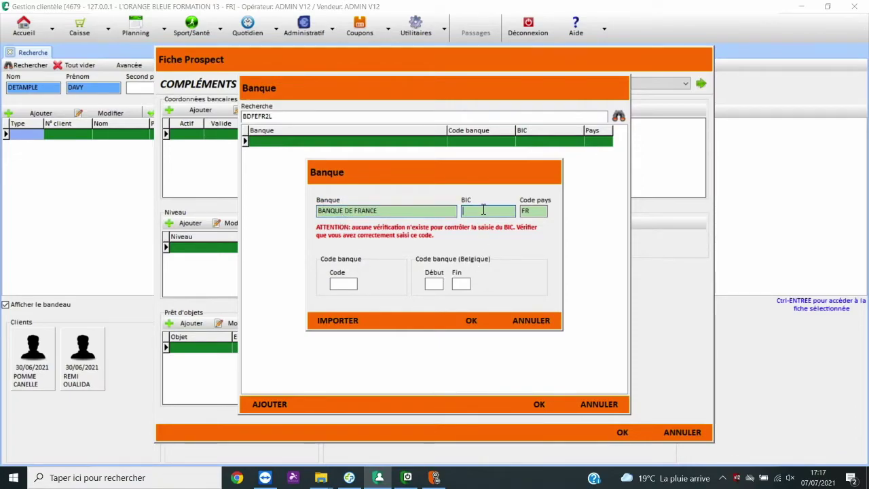
type("BDFEFR")
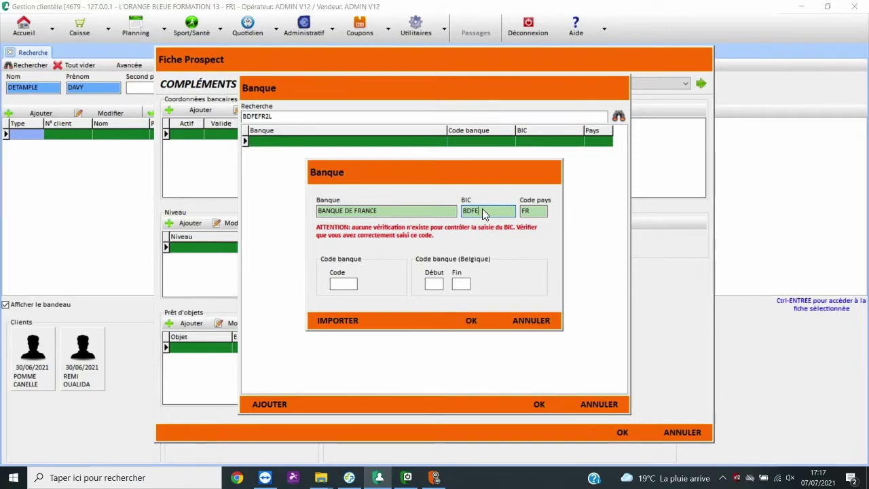
type("2L")
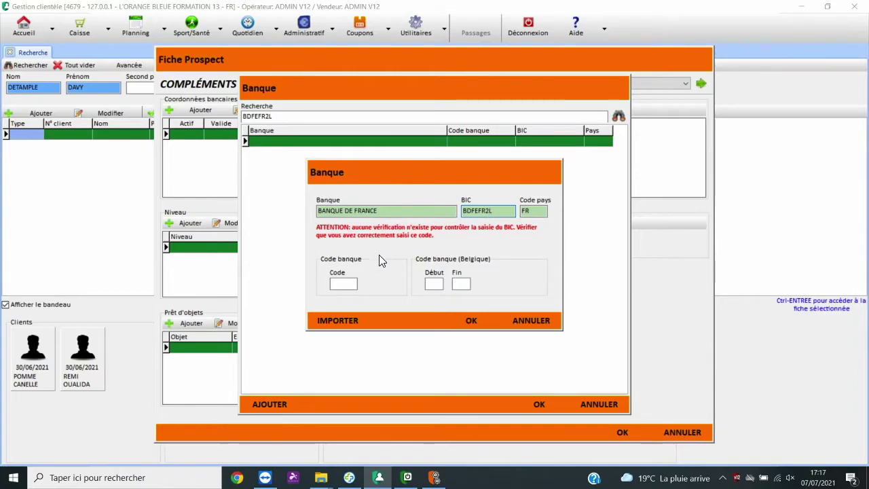
left_click(340, 284)
type("30001")
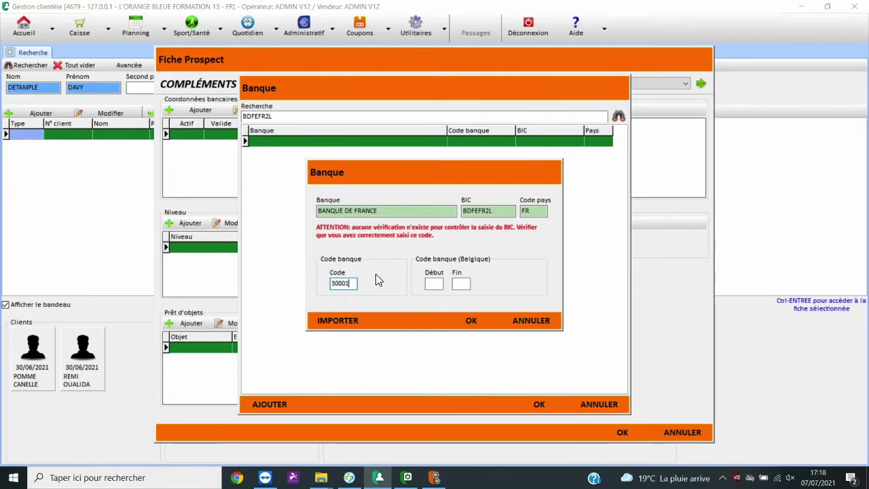
left_click(471, 320)
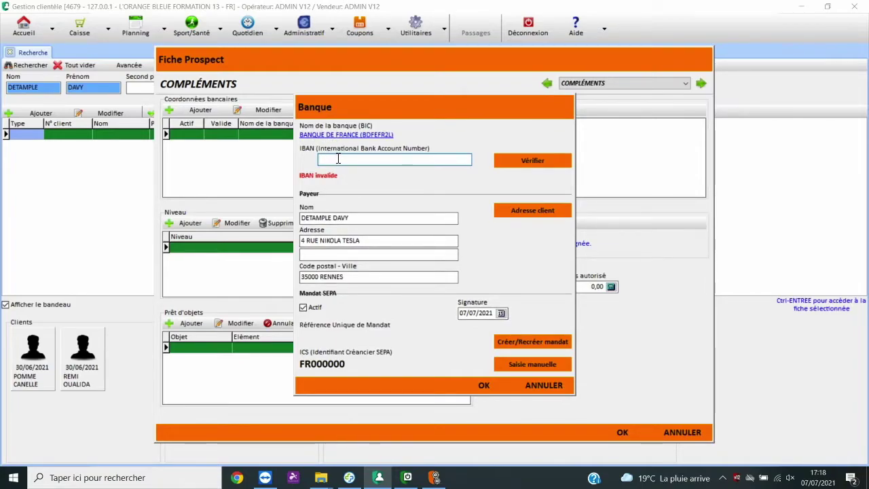
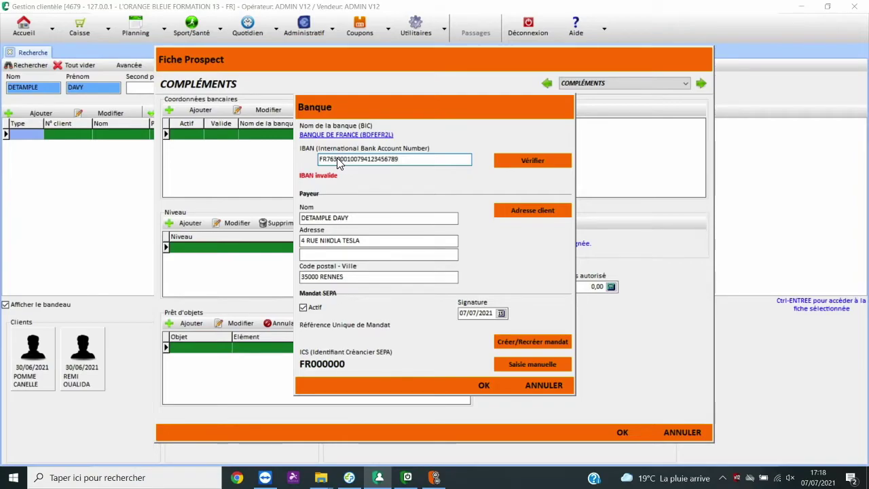
Step: Enter and verify the prospect's IBAN, then save the BANQUE DE FRANCE bank details
left_click(527, 168)
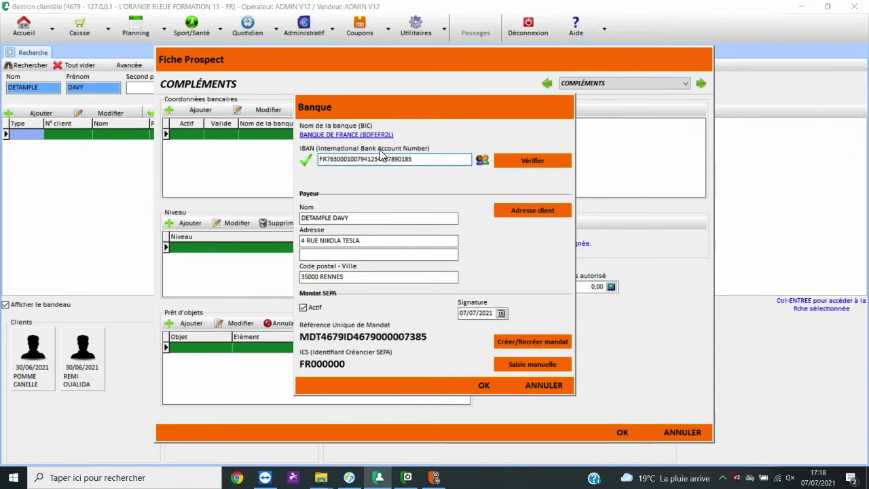
left_click_drag(415, 159, 312, 148)
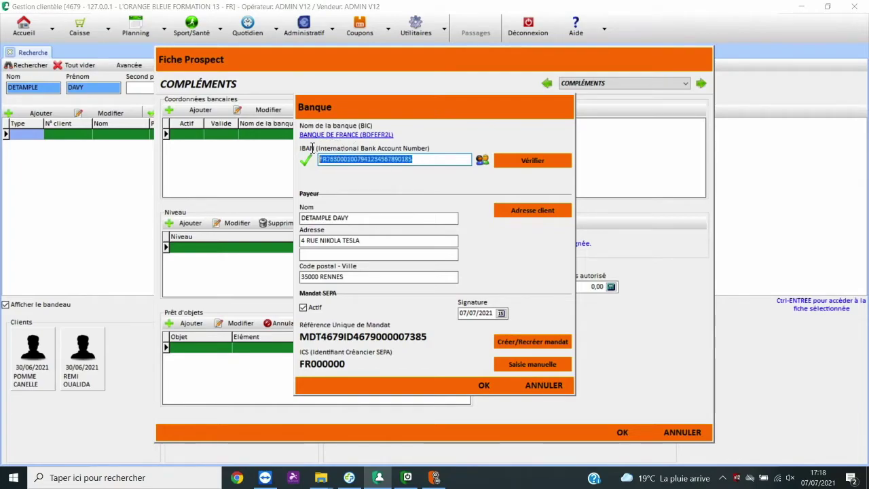
left_click(485, 386)
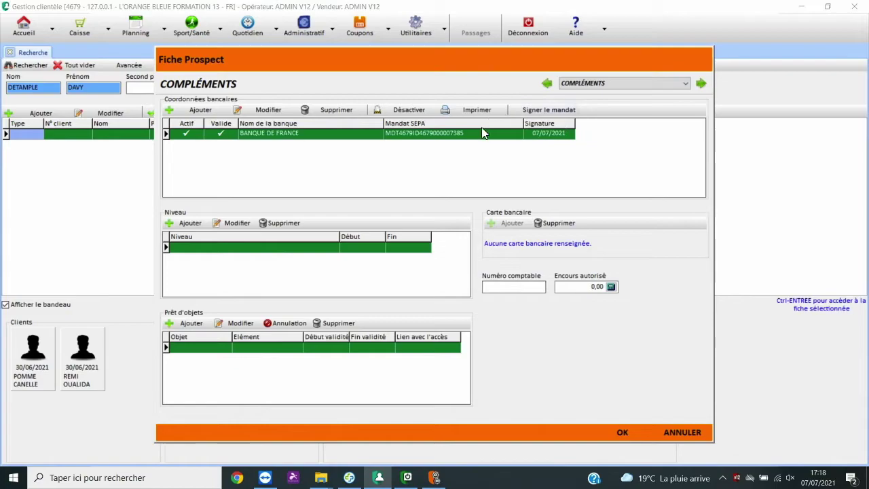
left_click(549, 109)
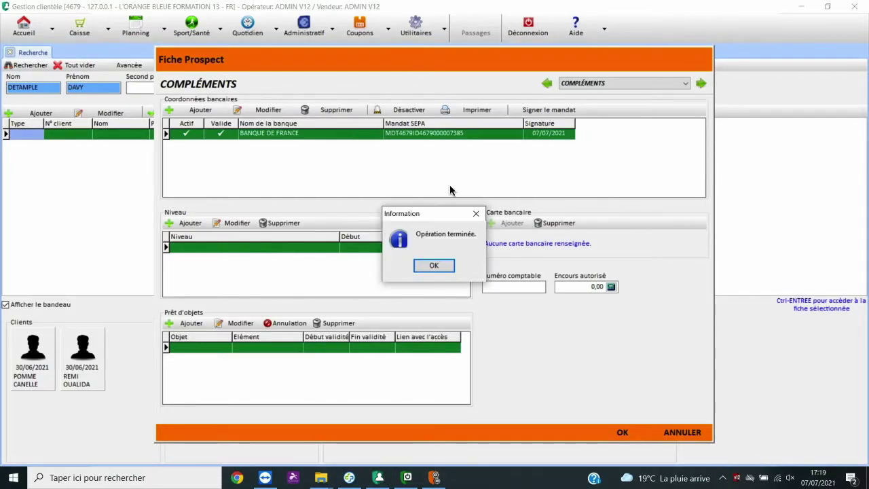
Step: Dismiss the 'Opération terminée' confirmation after the SEPA mandate is signed
left_click(434, 266)
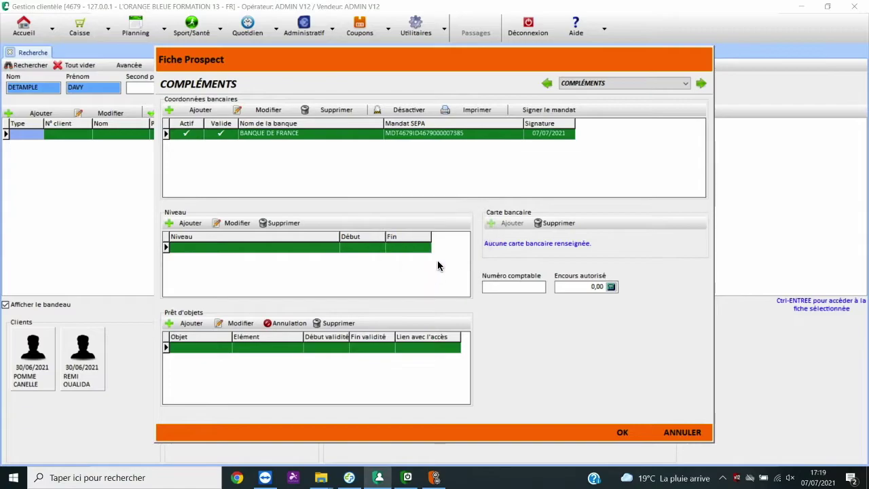
Step: Add the MOYEN parameter with value FACEBOOK on the Paramètres page
left_click(701, 84)
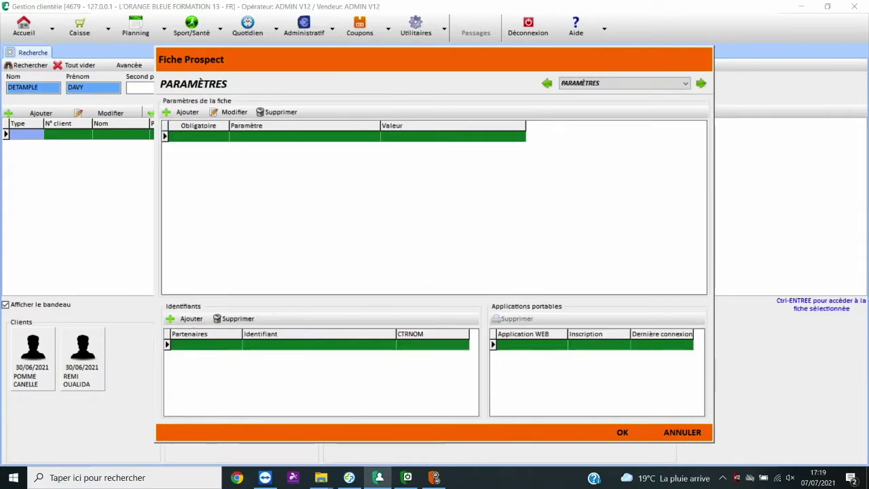
left_click(184, 112)
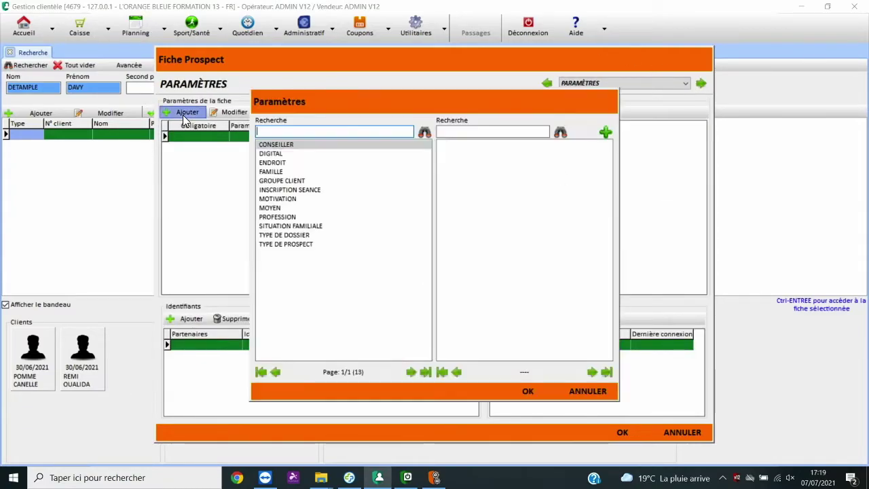
left_click(280, 209)
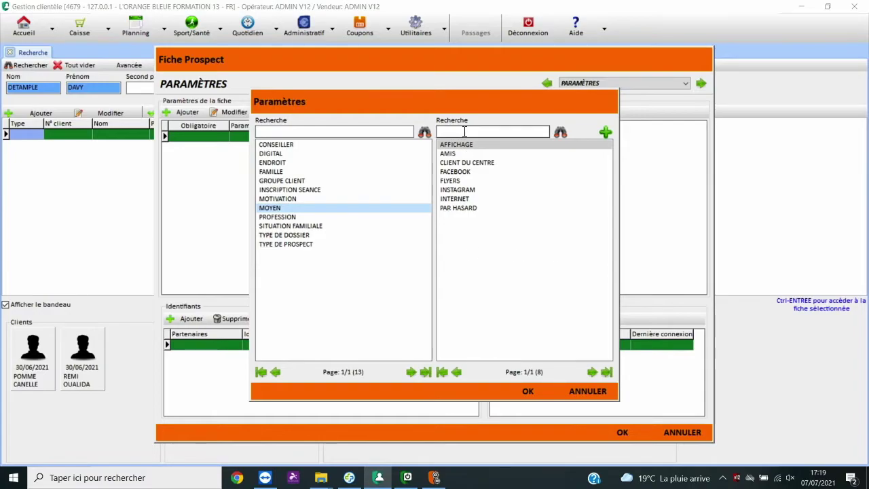
double_click(459, 171)
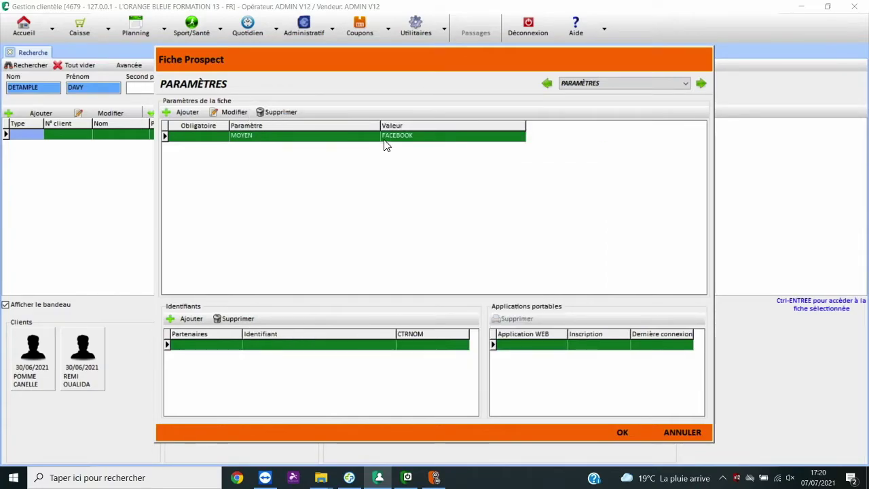
Step: Review MOTIVATION and PROFESSION values without adding any, then save the prospect record
left_click(187, 113)
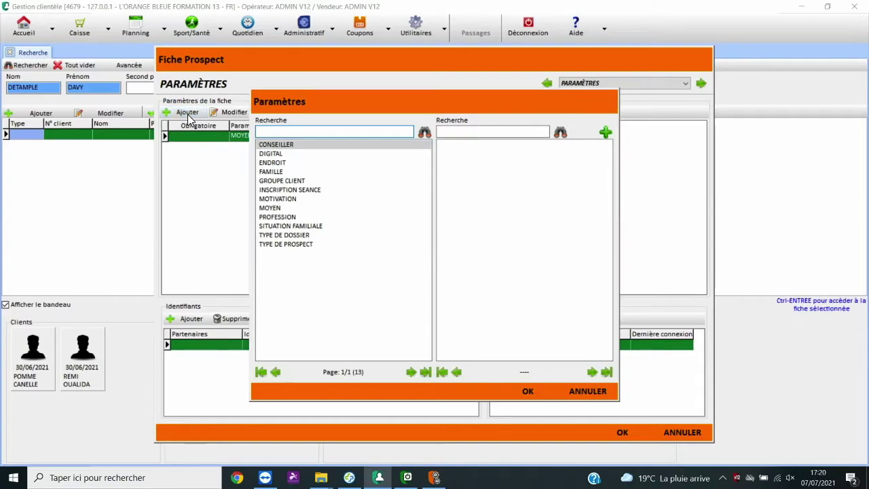
left_click(293, 202)
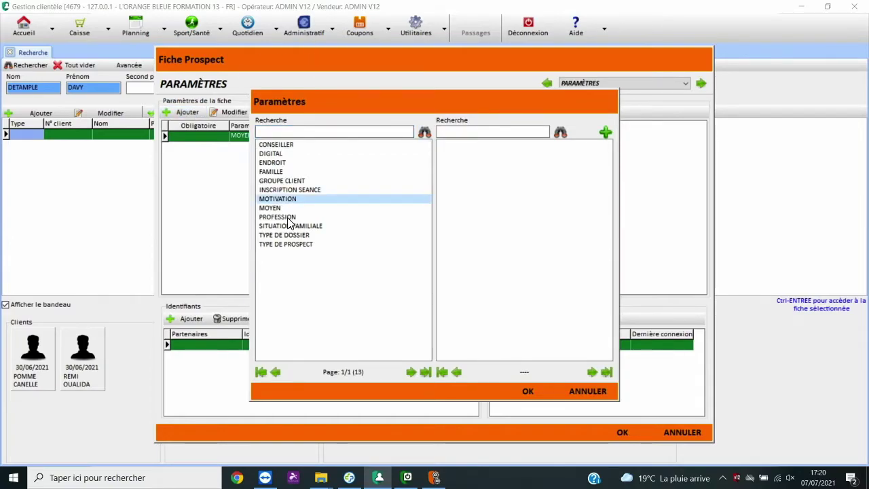
left_click(288, 218)
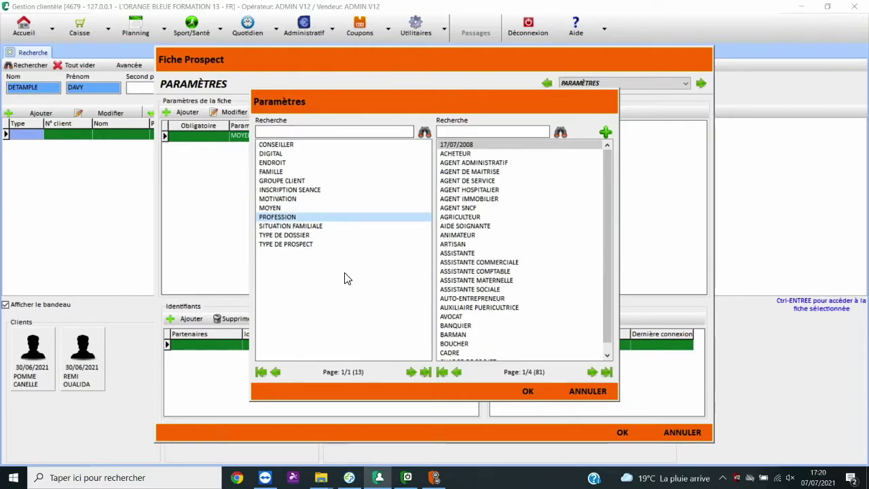
left_click(596, 394)
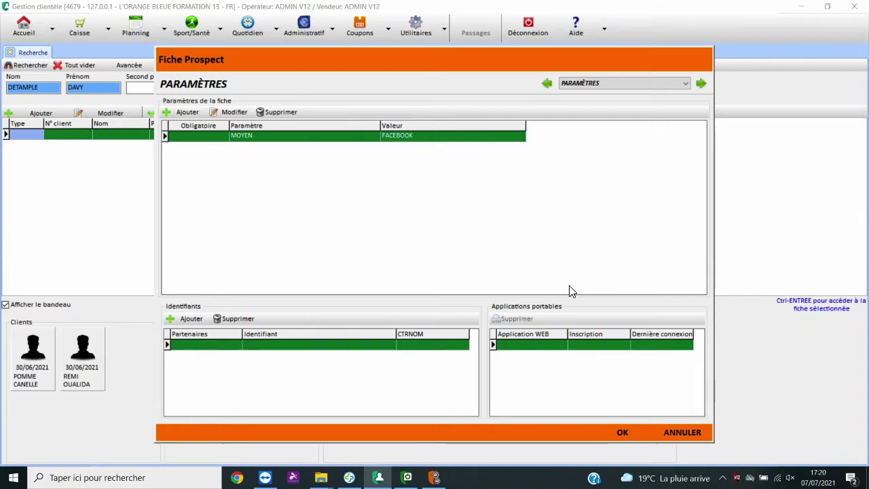
left_click(623, 434)
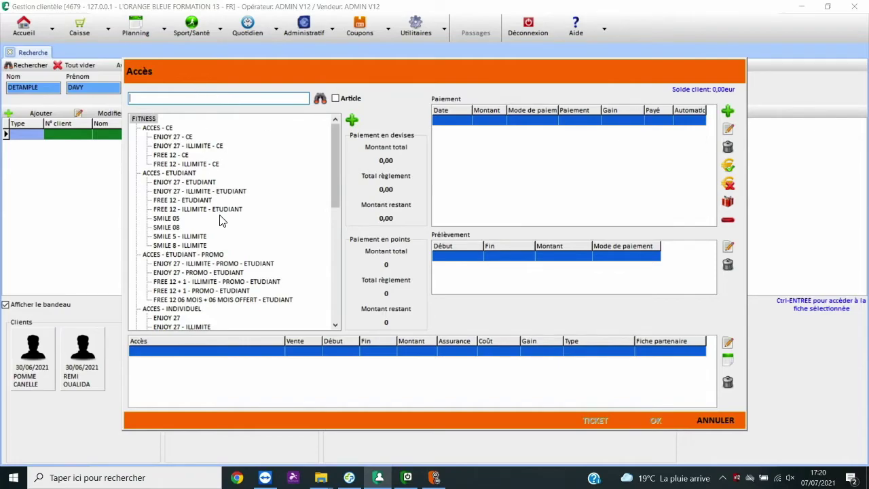
Step: Sell ENJOY 27 - ILLIMITE at 705,30 on the PREL 10 tariff
left_click(175, 318)
left_click(190, 327)
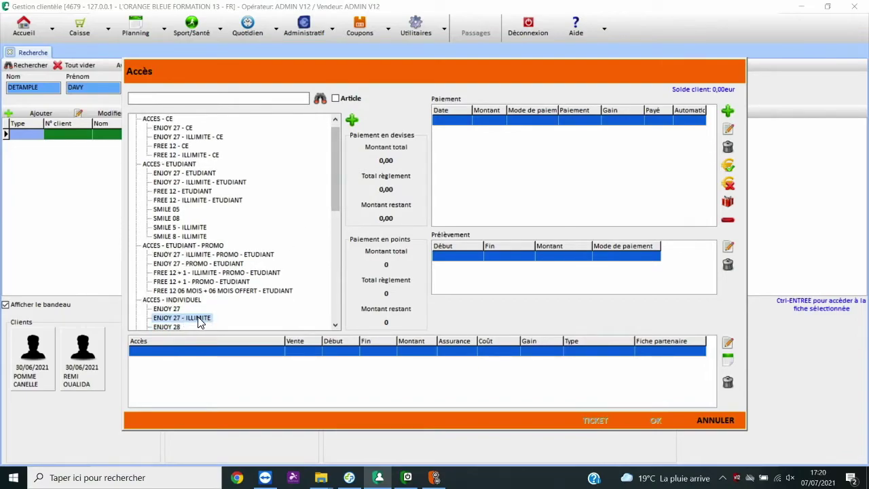
left_click(175, 309)
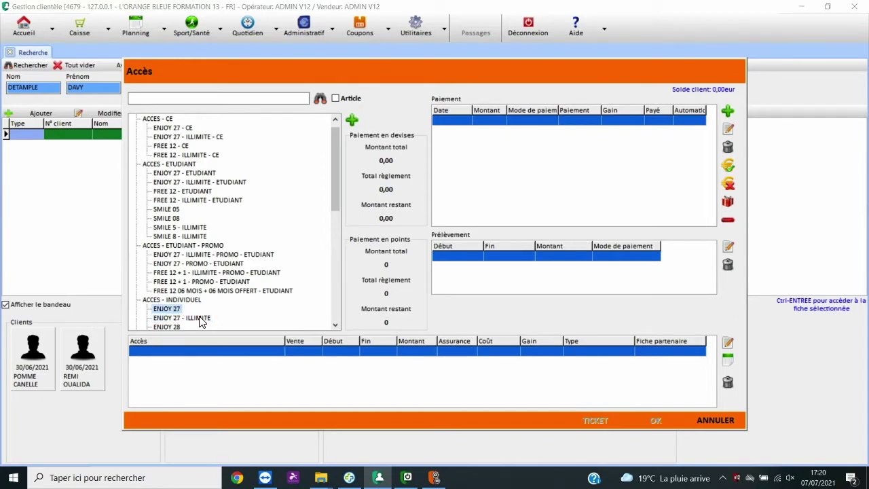
double_click(201, 319)
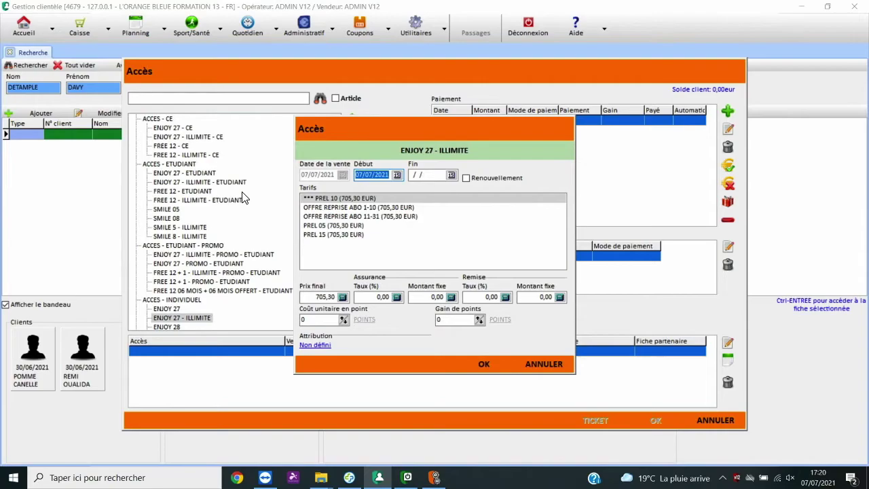
left_click(486, 365)
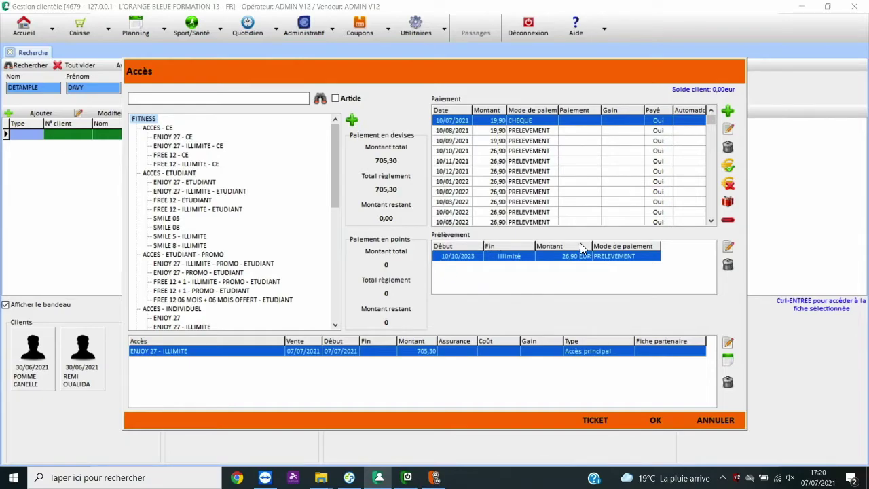
Step: Add the PACK AVANTAGE COUP DE COEUR article to the sale at 60,00
left_click(336, 98)
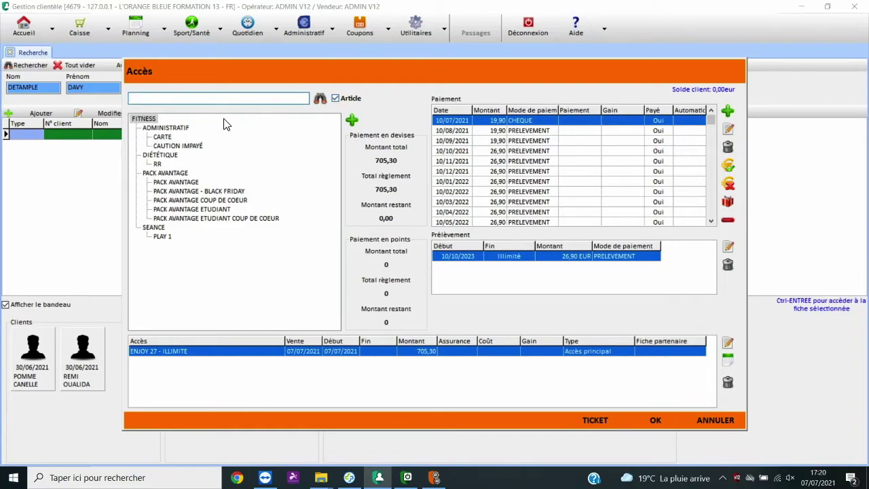
double_click(223, 202)
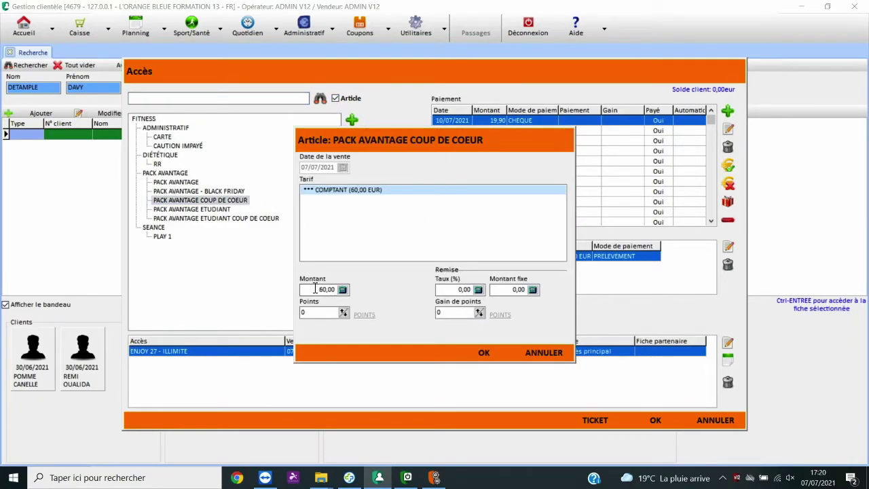
left_click(483, 353)
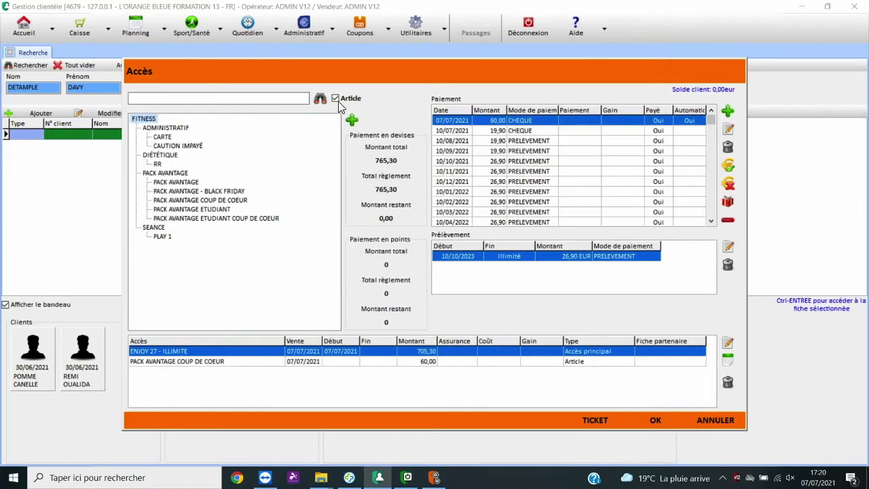
Step: Back in the accesses, search '6' and add OPTION 6H-23H at 20,00, bringing the total to 785,30
left_click(334, 99)
left_click(280, 95)
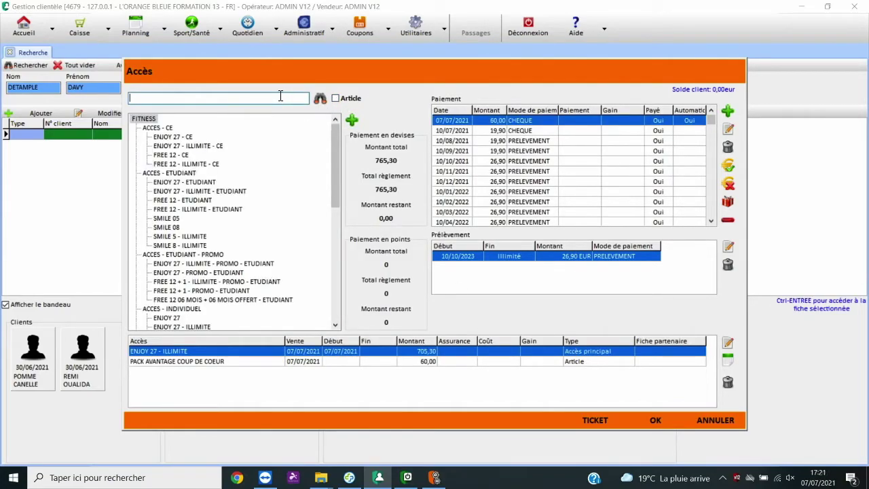
type("6")
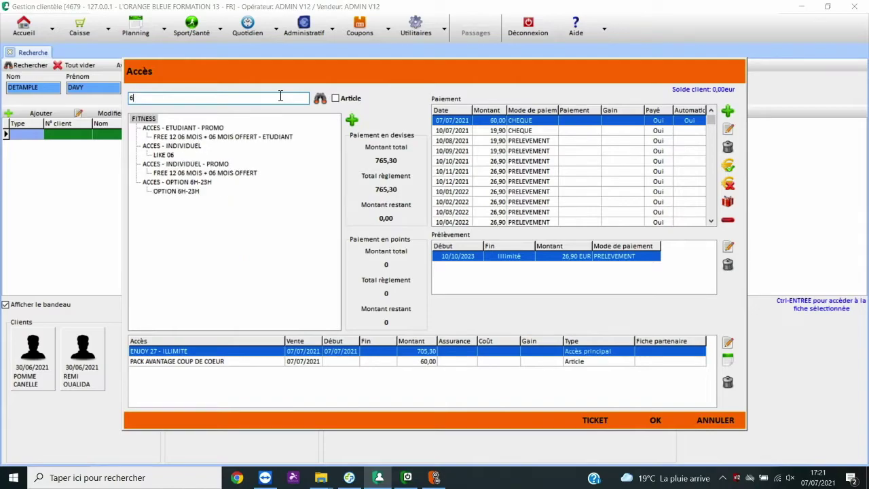
double_click(193, 191)
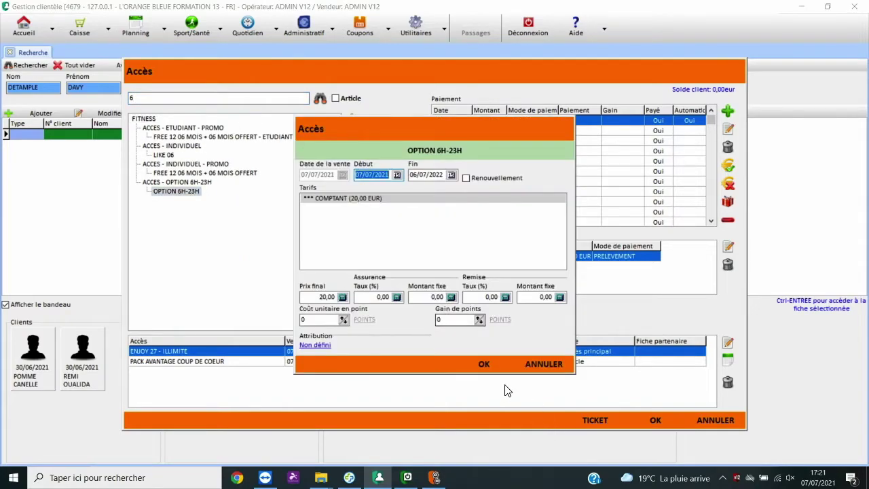
left_click(484, 365)
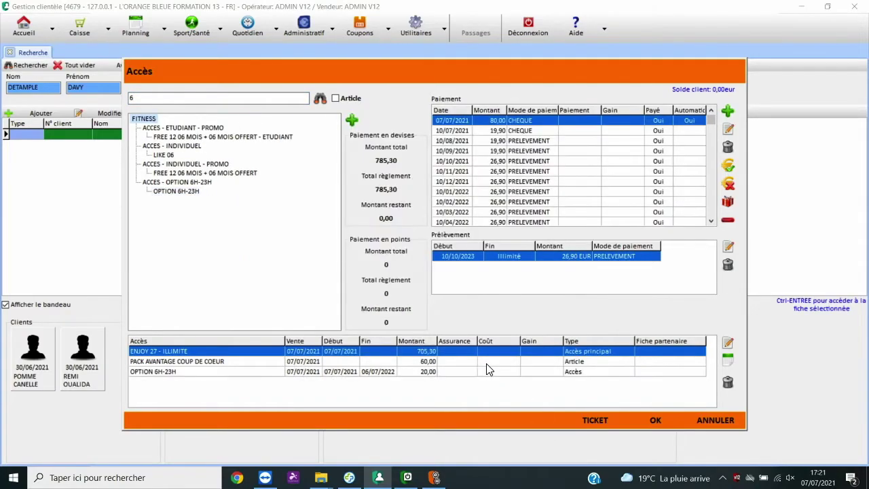
Step: Change the 10/07/2021 cheque payment's date to 07/07/2021
double_click(490, 130)
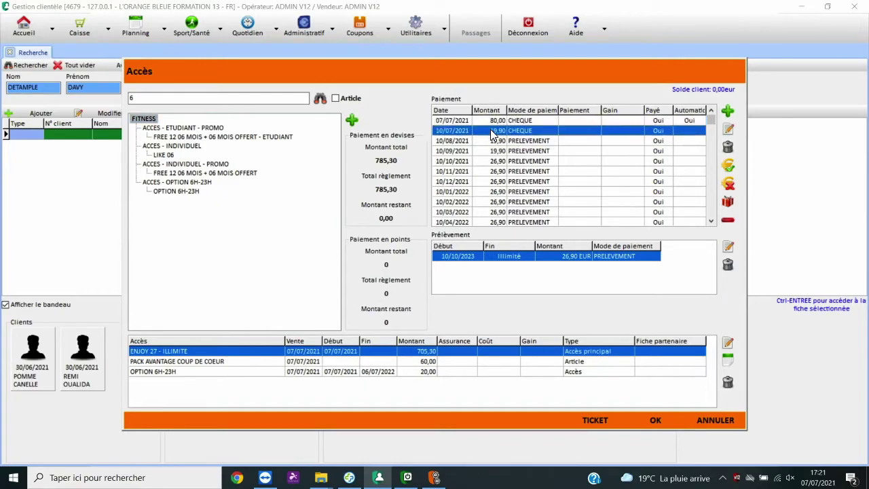
left_click(356, 169)
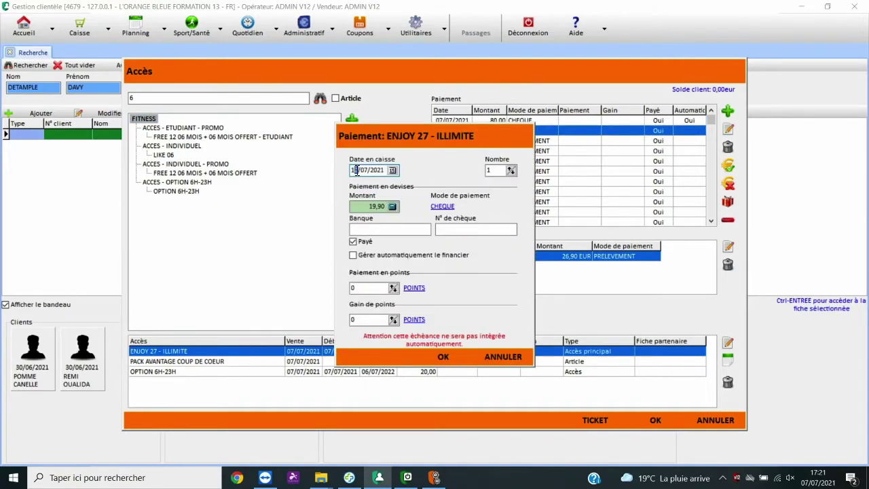
key("BackSpace")
key("BackSpace")
type("07")
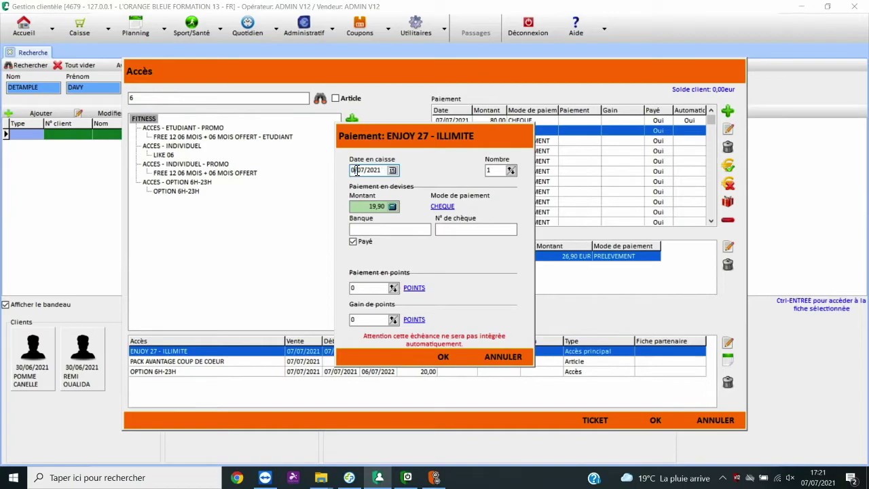
key("Return")
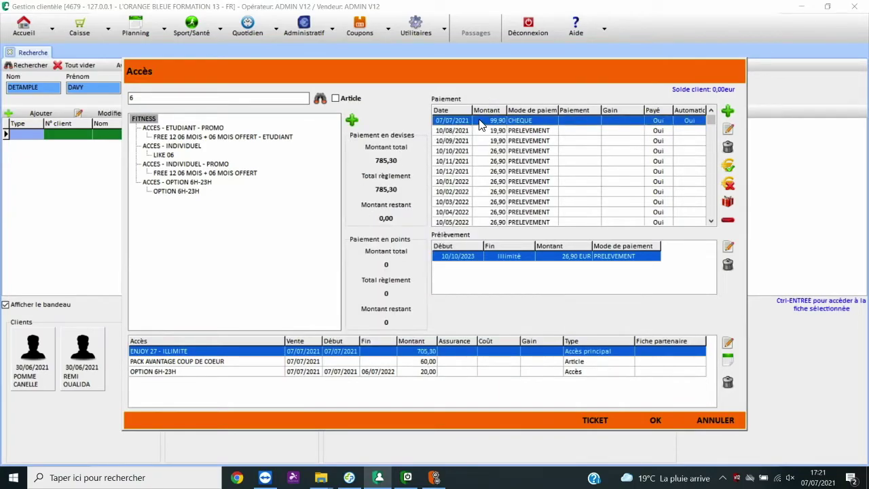
Step: Clear the '6' from the access search and set the 99,90 payment's method to CHEQUE
left_click(291, 98)
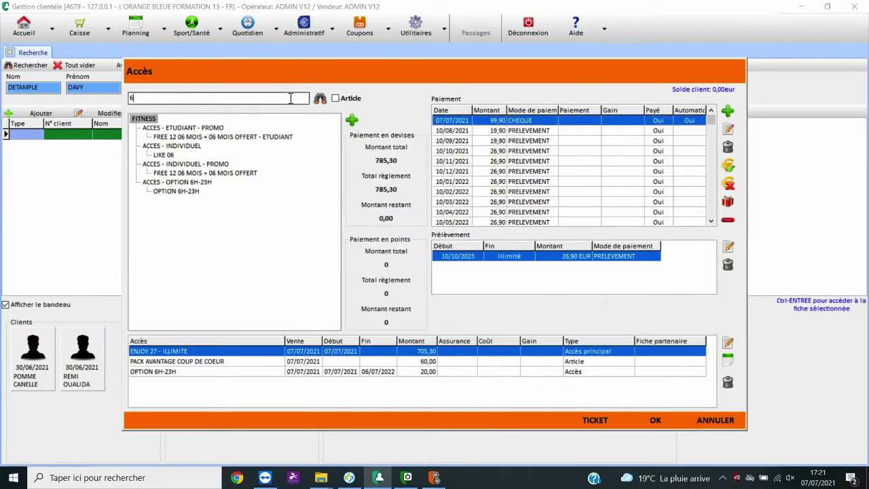
key("BackSpace")
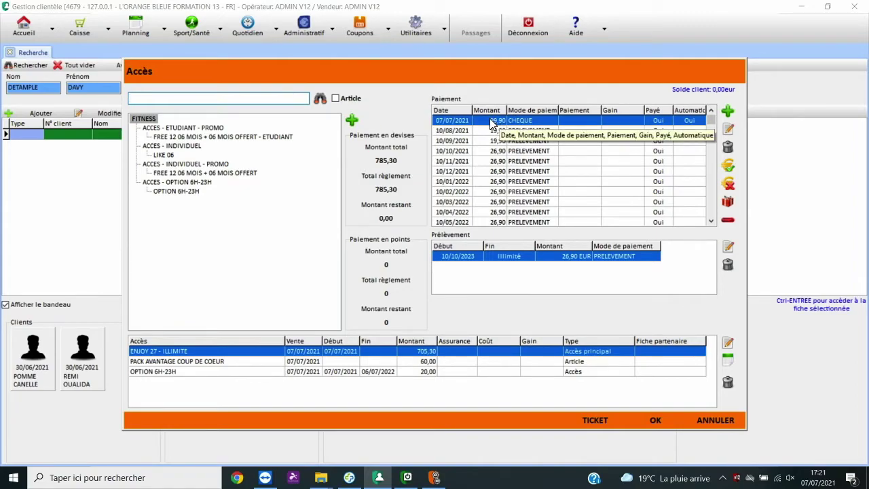
double_click(536, 126)
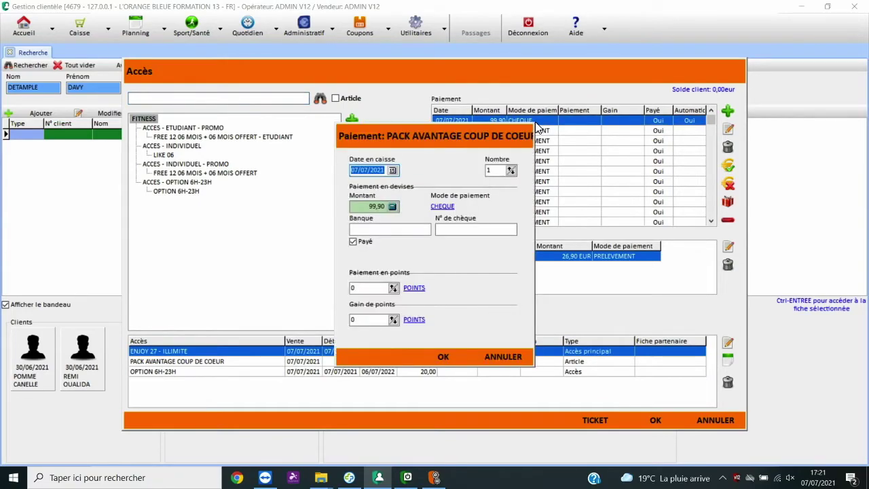
left_click(441, 207)
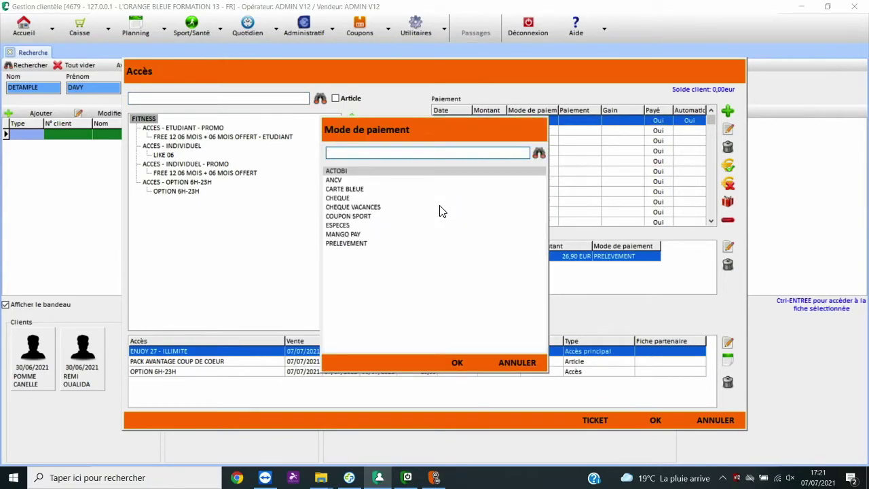
double_click(353, 190)
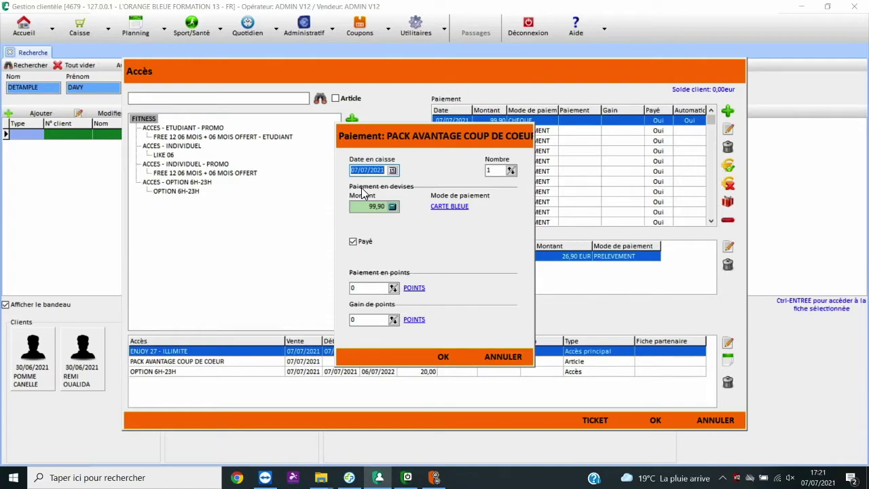
left_click(448, 206)
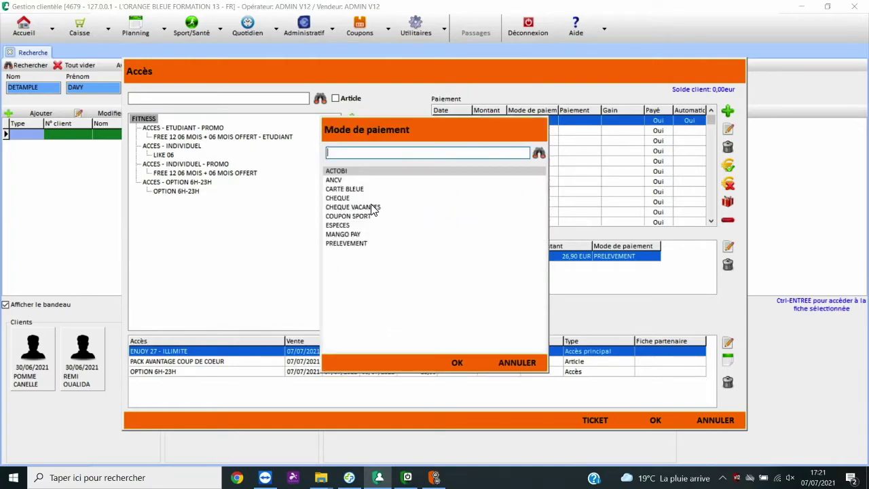
double_click(347, 195)
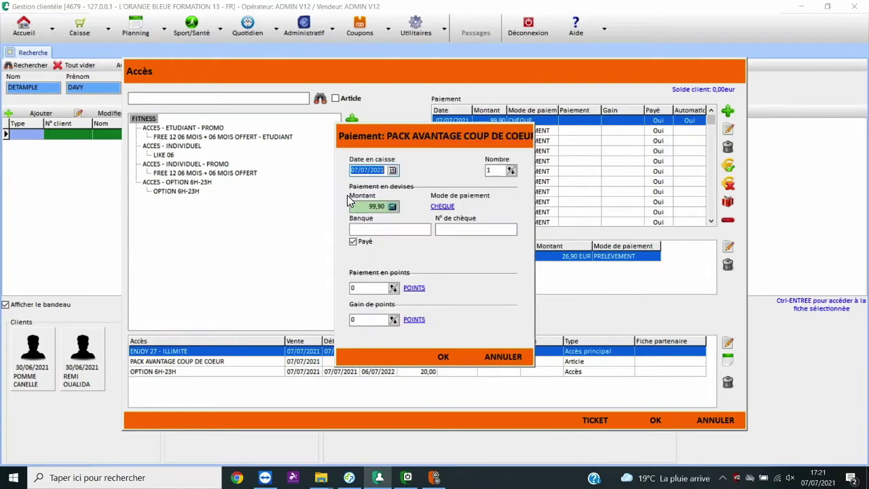
Step: Enter Caisse d'epargne as the bank, fill in the cheque number, and confirm the payment
left_click(366, 231)
left_click(489, 230)
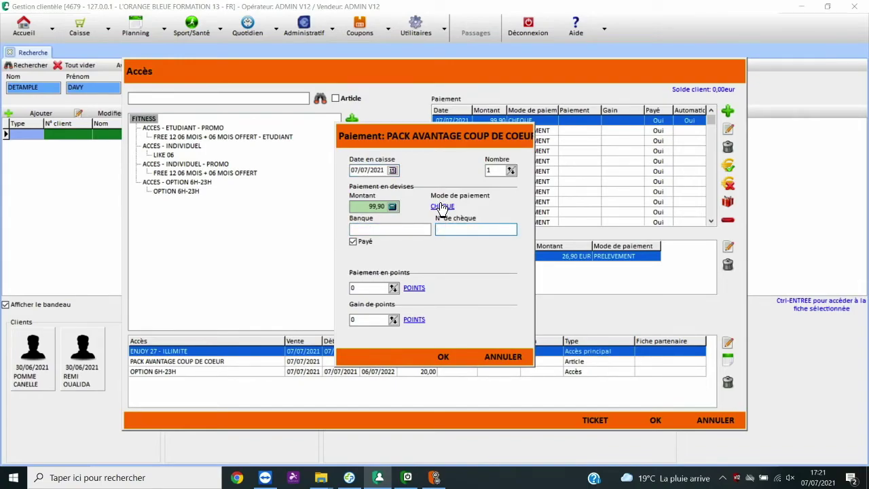
left_click(393, 230)
type("Caisse d'epargne")
left_click(448, 229)
type("0&&")
key("BackSpace")
key("BackSpace")
type("12")
left_click(444, 359)
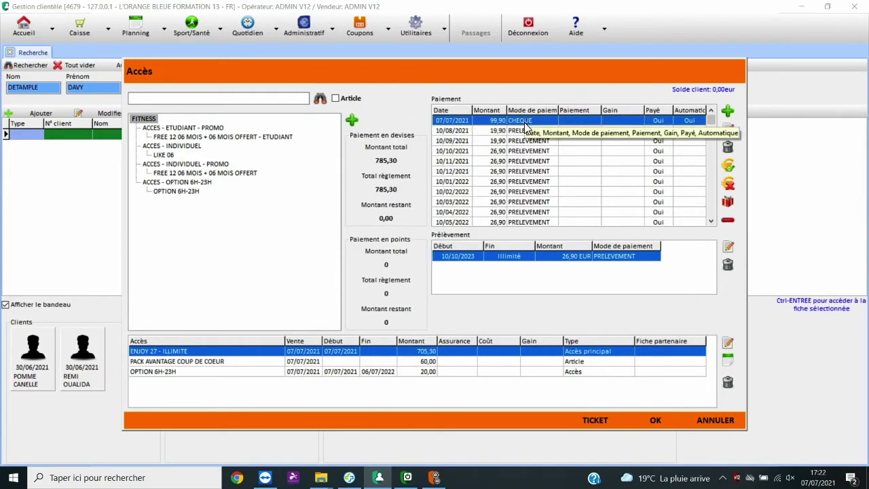
Step: Validate the sale and agree to convert the prospect into a client
left_click(461, 177)
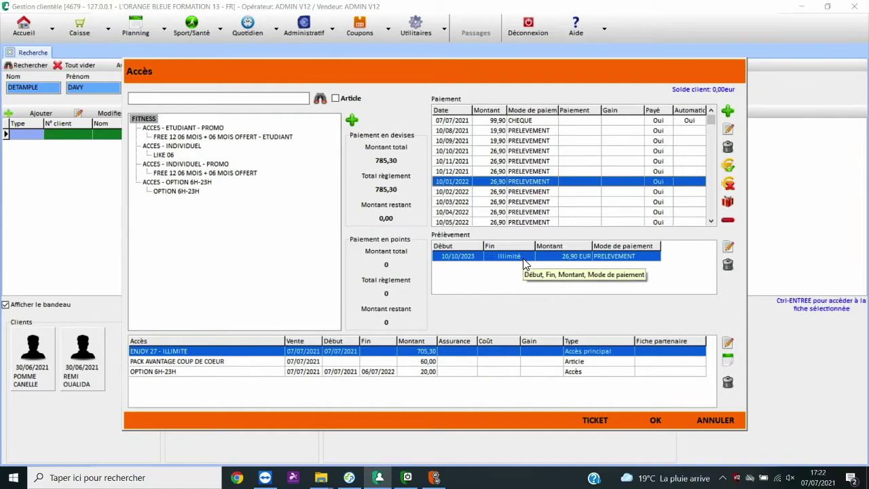
left_click(654, 420)
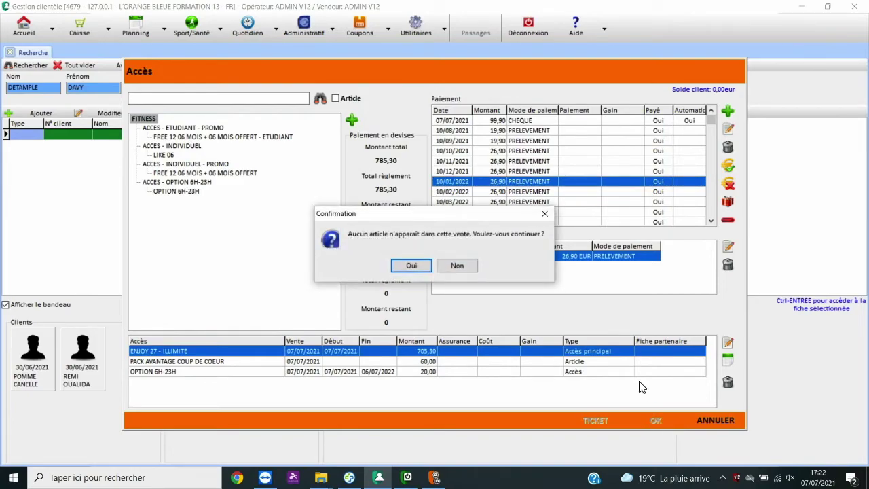
left_click(408, 263)
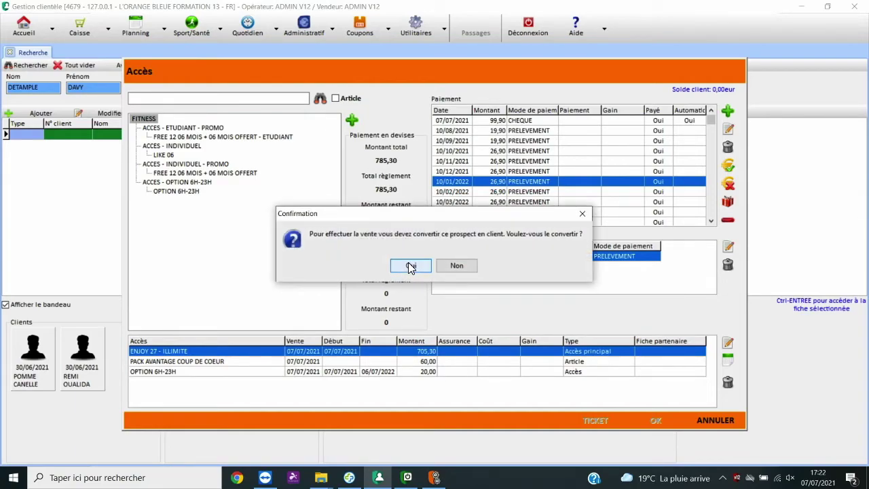
left_click(411, 265)
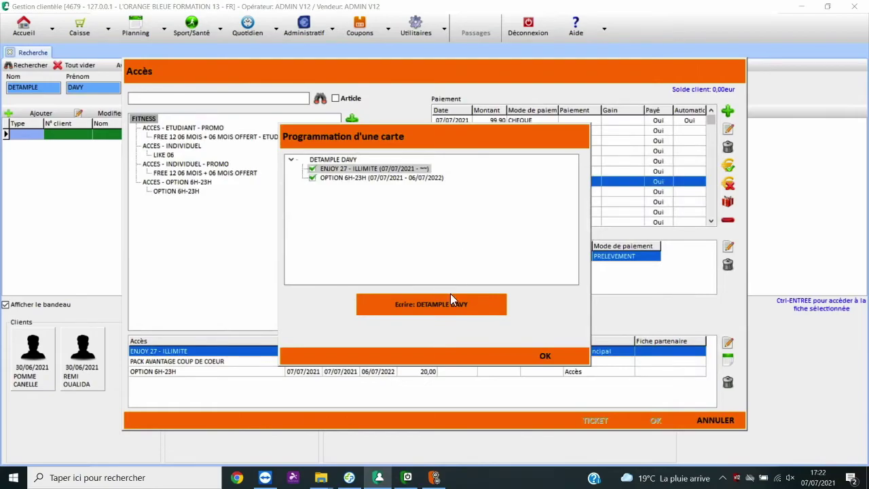
Step: Write ENJOY 27 and OPTION 6H-23H onto the member card under the suggested card name
left_click(435, 307)
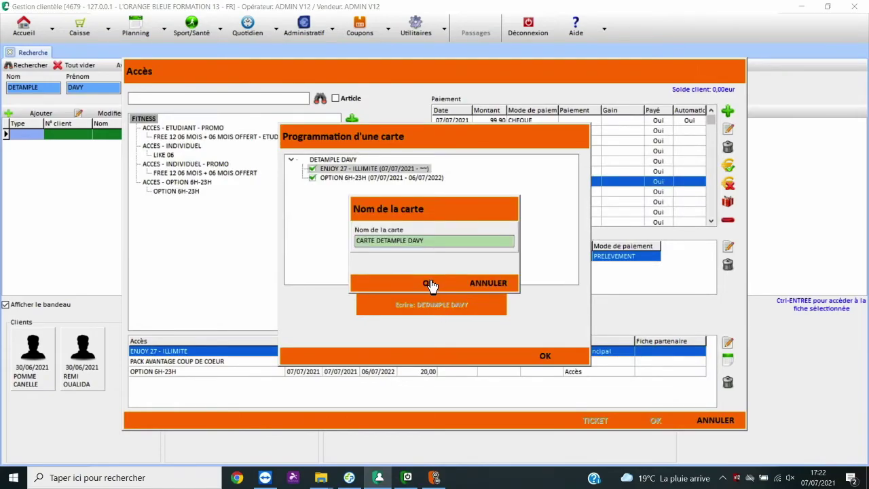
left_click(429, 281)
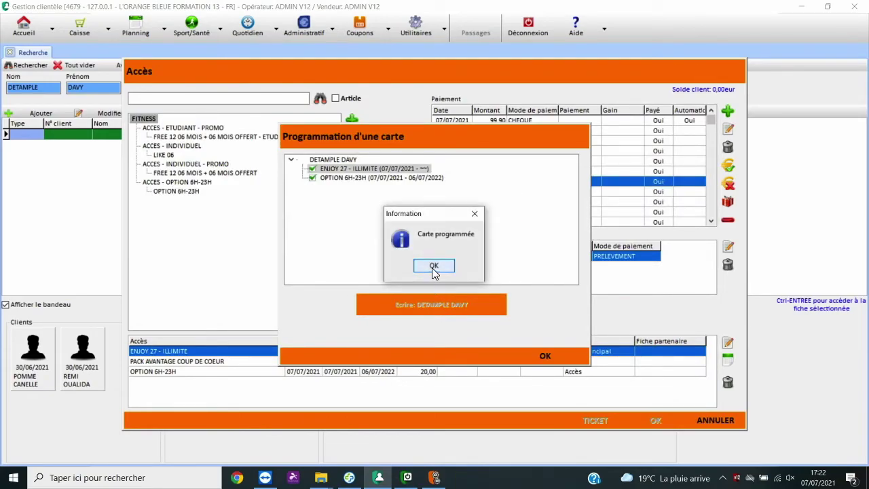
left_click(433, 268)
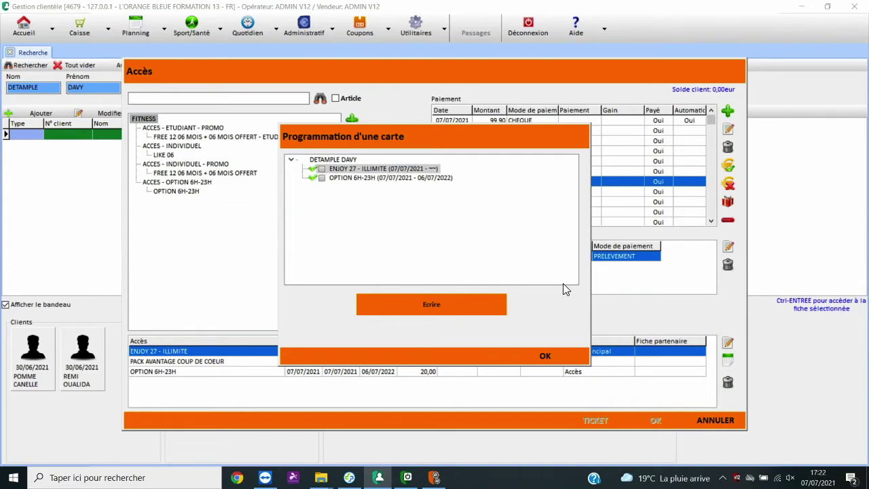
left_click(544, 357)
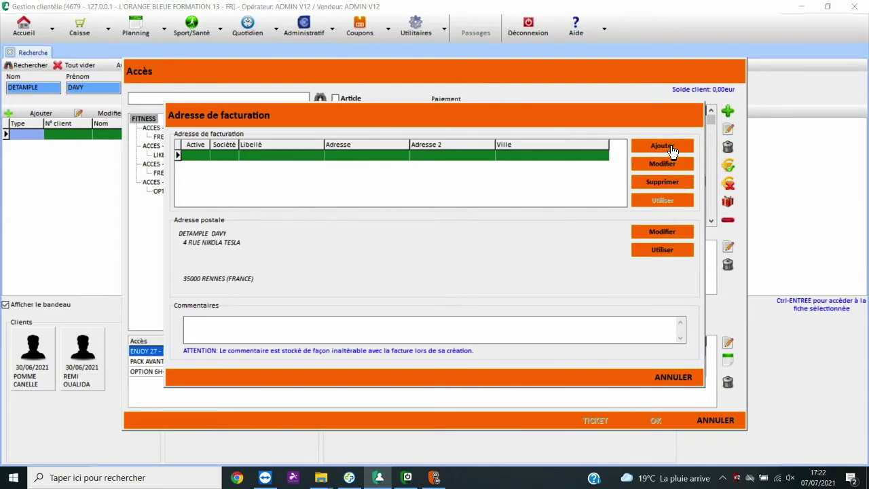
Step: Use the client's postal address as the billing address
left_click(667, 253)
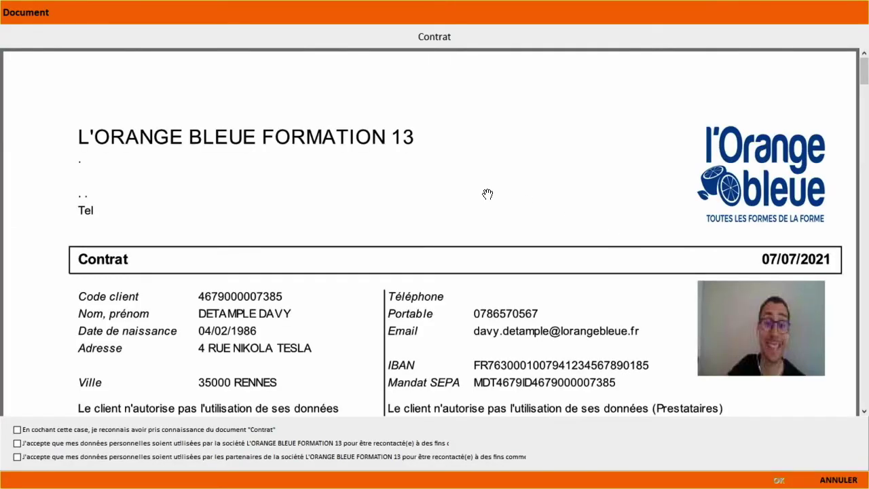
scroll(139, 228, "down", 3)
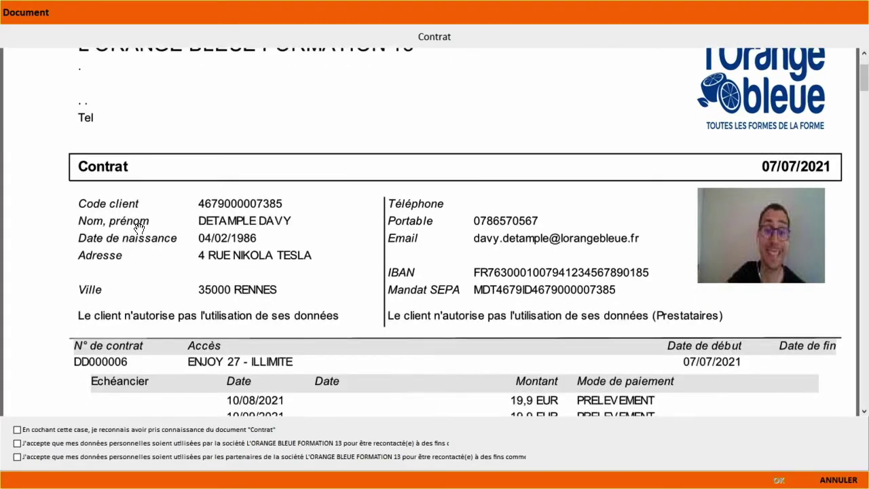
scroll(140, 225, "up", 2)
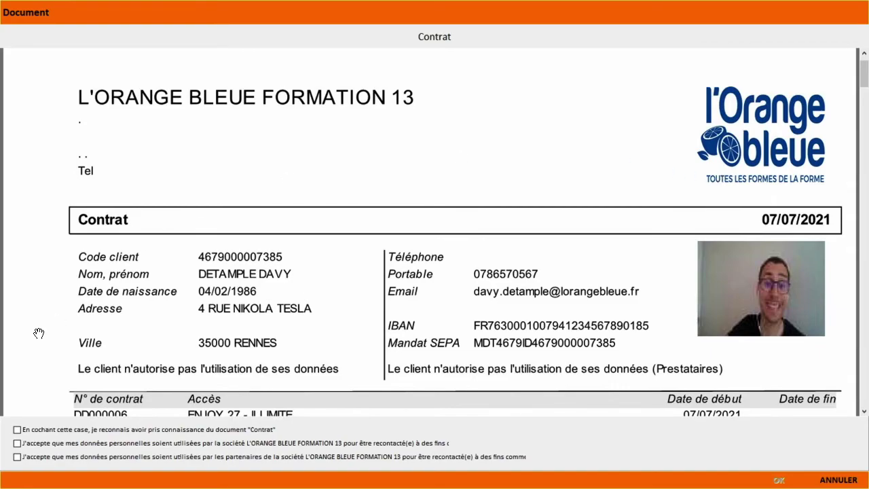
Step: Tick the three consents: contract read, contact by the gym, contact by its partners
left_click(18, 433)
left_click(18, 443)
left_click(17, 457)
Step: Accept the contract, sign and confirm it, then scroll invoice F000003 to the 785,30 TTC total
left_click(777, 480)
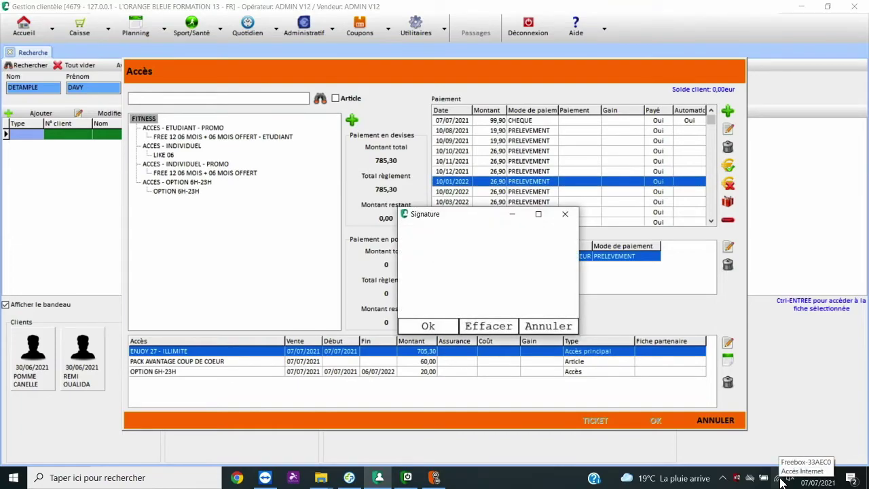
mouse_move(469, 284)
left_mouse_down()
mouse_move(475, 294)
mouse_move(500, 273)
mouse_move(482, 255)
left_mouse_up()
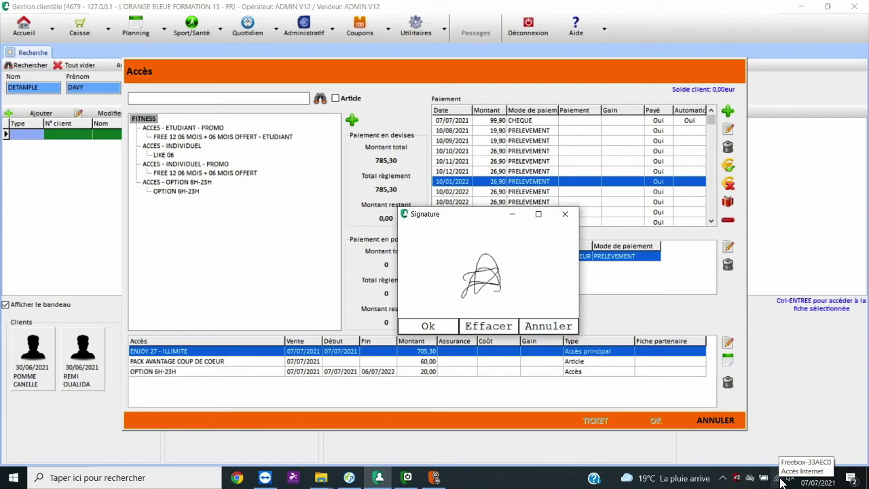
left_click(432, 326)
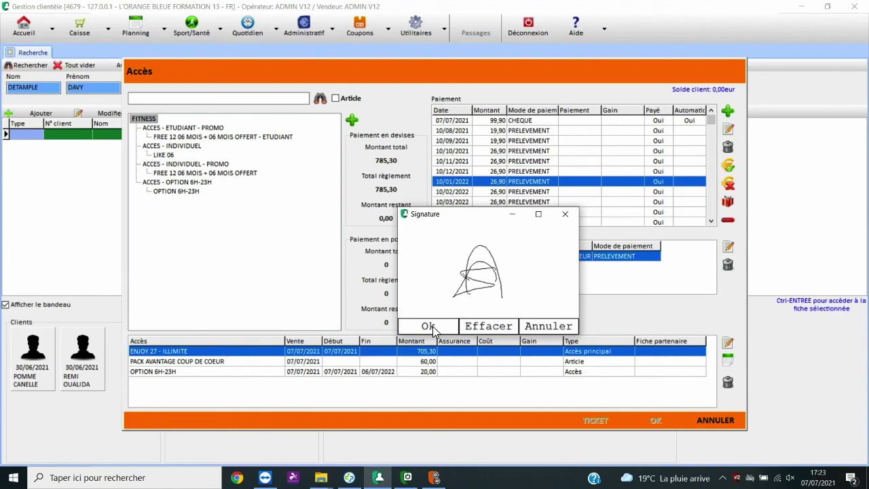
left_click(432, 326)
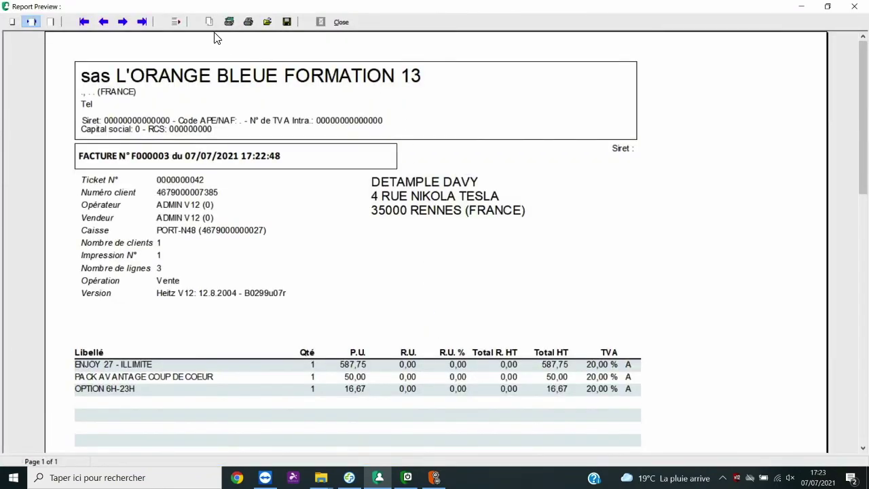
scroll(247, 192, "down", 3)
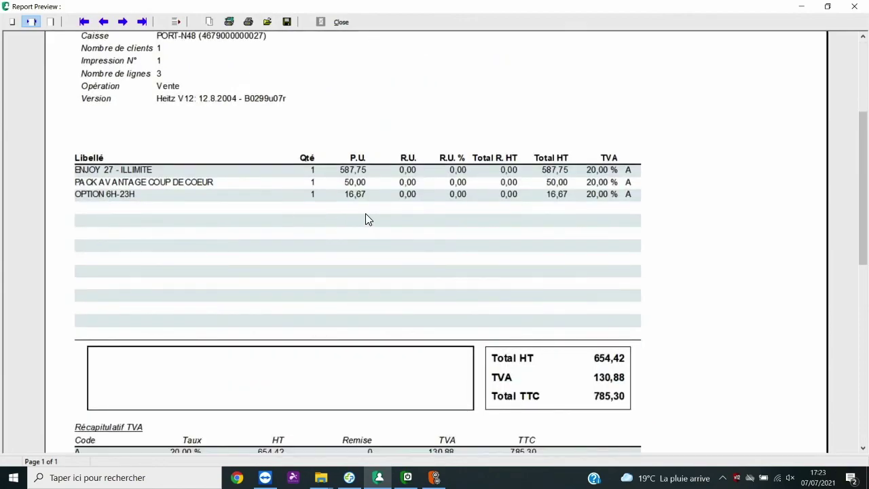